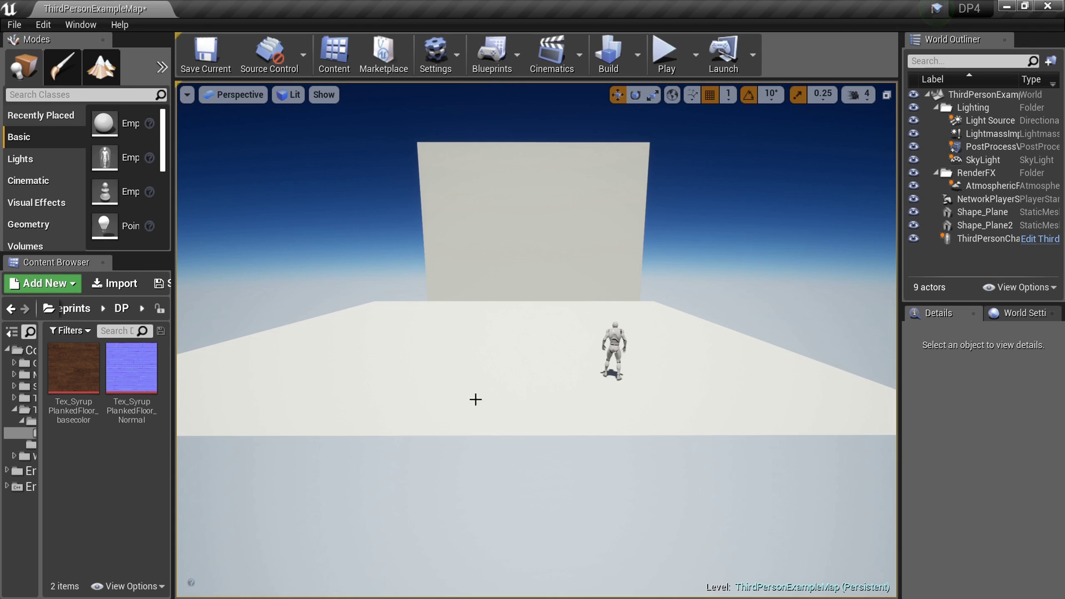
# Create a new material named Wood in the DP folder beside the planked floor textures and open it for editing.
pyautogui.moveTo(482, 362); pyautogui.dragTo(594, 360, button='right')
pyautogui.moveTo(530, 367)
pyautogui.mouseDown(button='right')
pyautogui.moveTo(483, 360)
pyautogui.moveTo(513, 363)
pyautogui.moveTo(532, 350)
pyautogui.mouseUp(button='right')
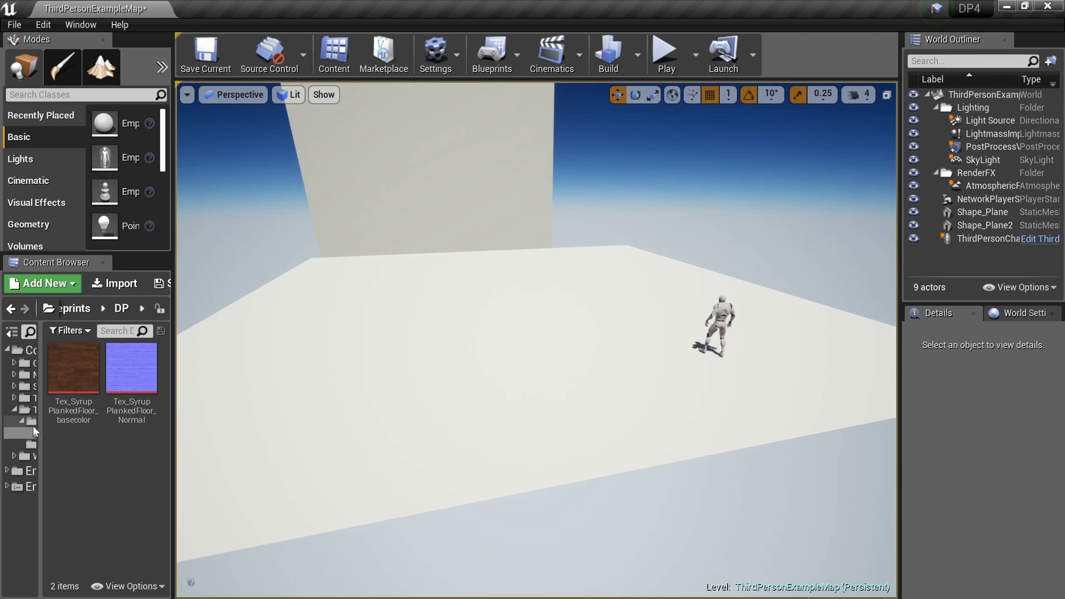
pyautogui.moveTo(81, 380)
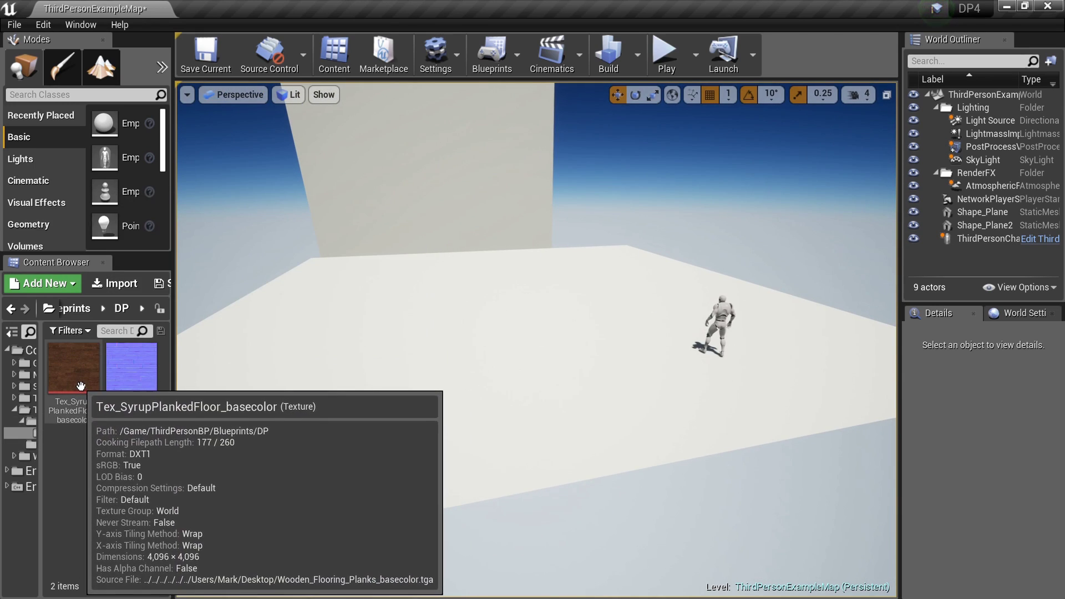
pyautogui.moveTo(133, 373)
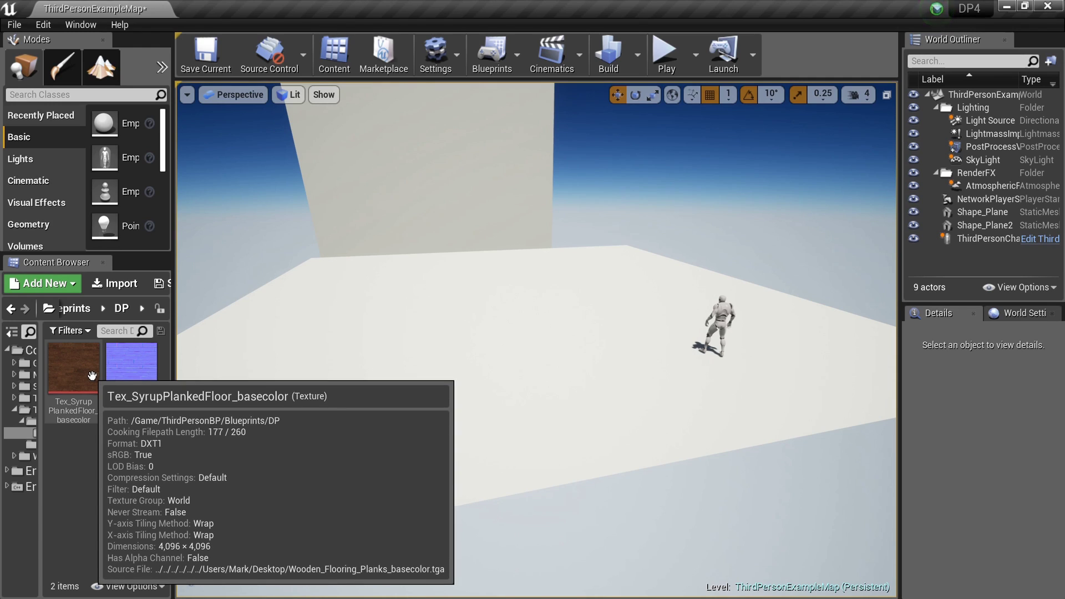
pyautogui.rightClick(98, 469)
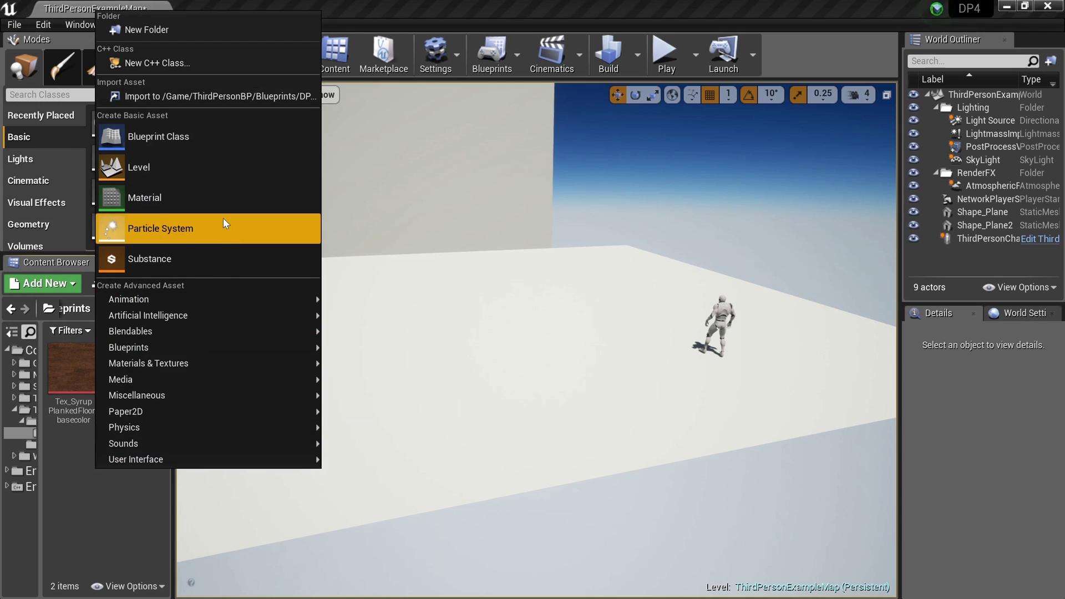
pyautogui.click(224, 201)
pyautogui.write('Woo')
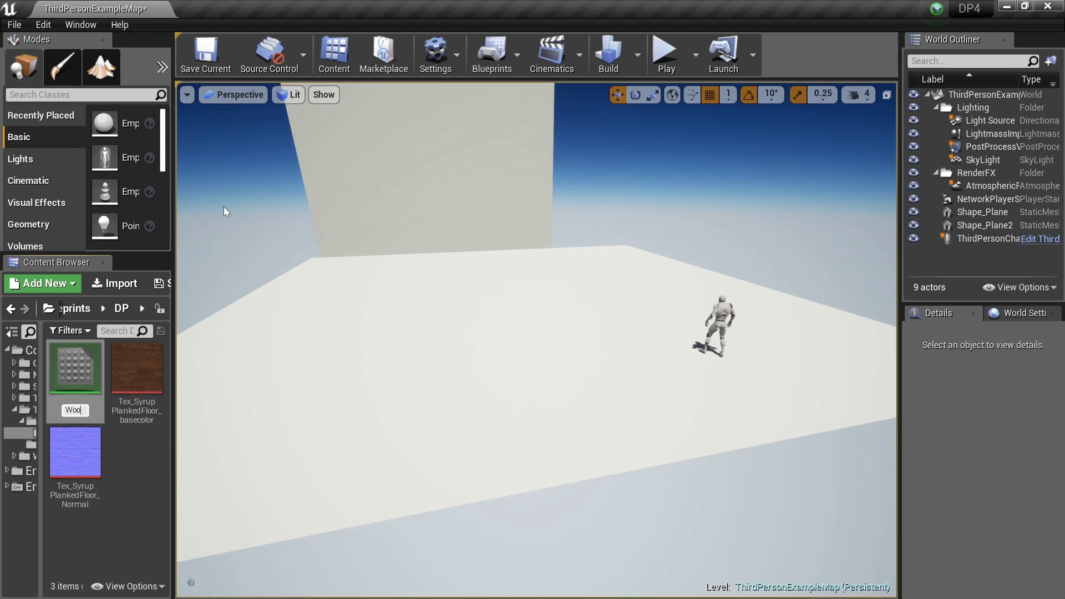
pyautogui.write('d')
pyautogui.press('Return')
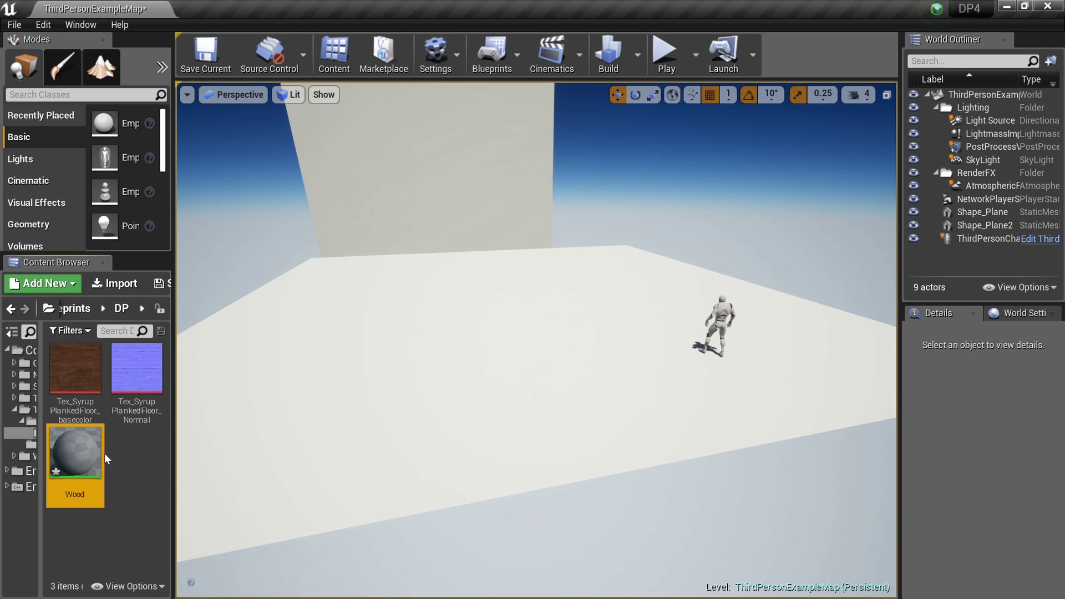
pyautogui.doubleClick(102, 457)
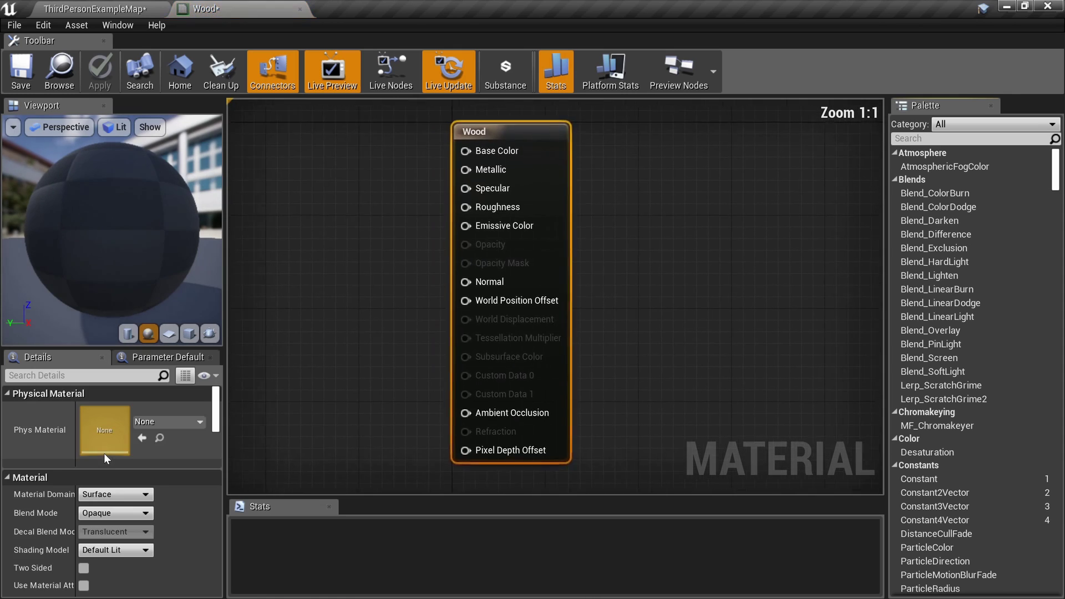
# Bring the Tex_SyrupPlankedFloor_basecolor and Tex_SyrupPlankedFloor_Normal textures into the Wood material graph together as texture samples.
pyautogui.click(95, 9)
pyautogui.click(205, 8)
pyautogui.click(128, 8)
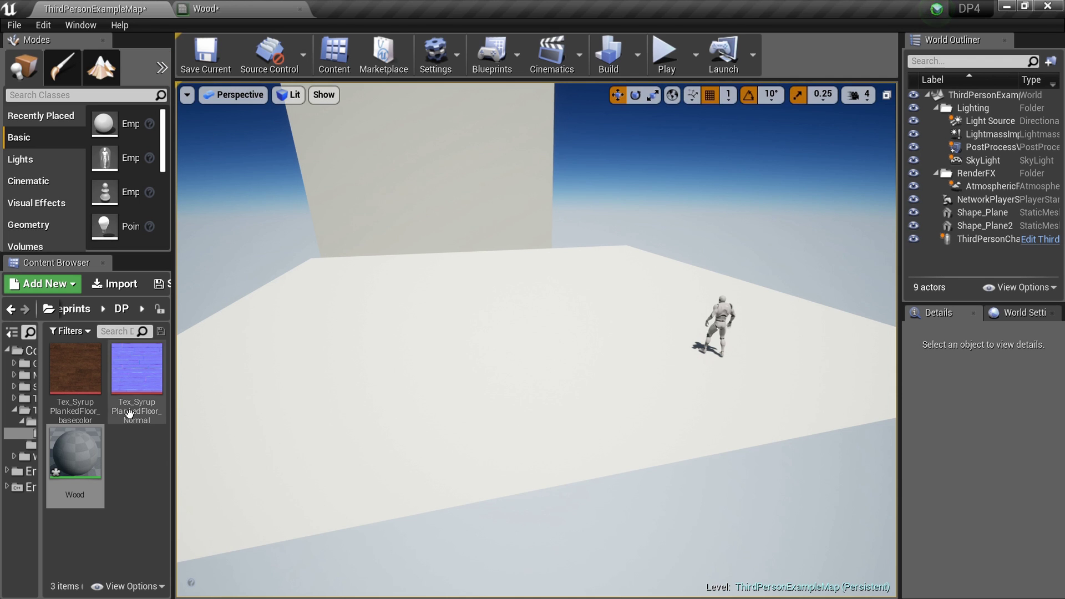
pyautogui.click(75, 377)
pyautogui.keyDown('ctrl'); pyautogui.click(118, 391); pyautogui.keyUp('ctrl')
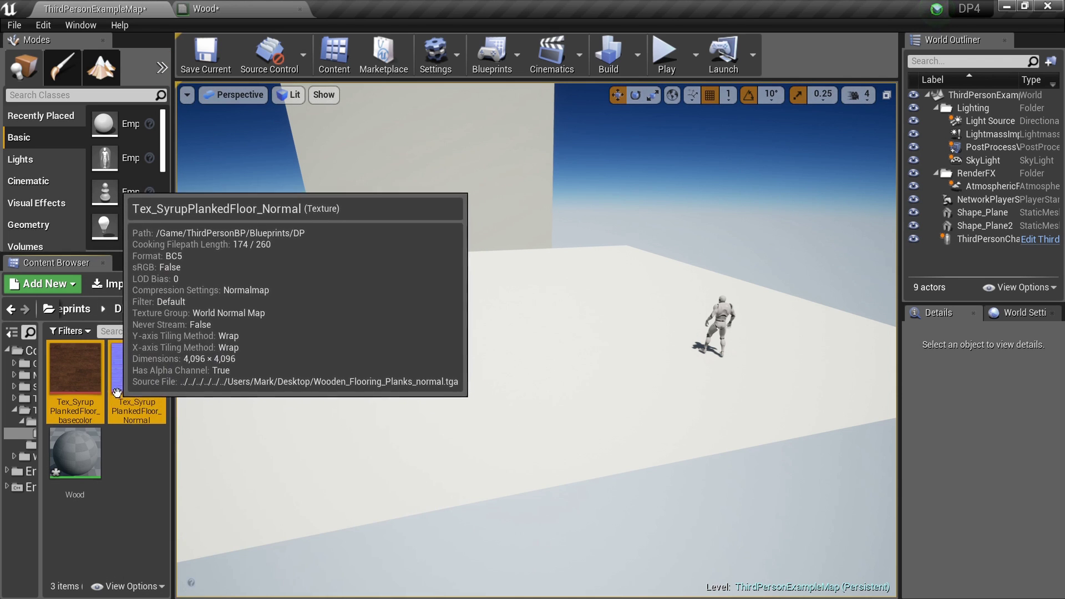
pyautogui.moveTo(117, 392); pyautogui.dragTo(300, 158)
pyautogui.moveTo(316, 289); pyautogui.dragTo(482, 318, button='right')
pyautogui.rightClick(538, 368)
# Arrange the texture samples one above the other and connect the base color texture to Base Color and the normal map to Normal.
pyautogui.moveTo(520, 345); pyautogui.dragTo(461, 427)
pyautogui.click(458, 251)
pyautogui.moveTo(397, 167); pyautogui.dragTo(436, 143)
pyautogui.click(542, 188)
pyautogui.click(501, 320)
pyautogui.moveTo(501, 321); pyautogui.dragTo(466, 344)
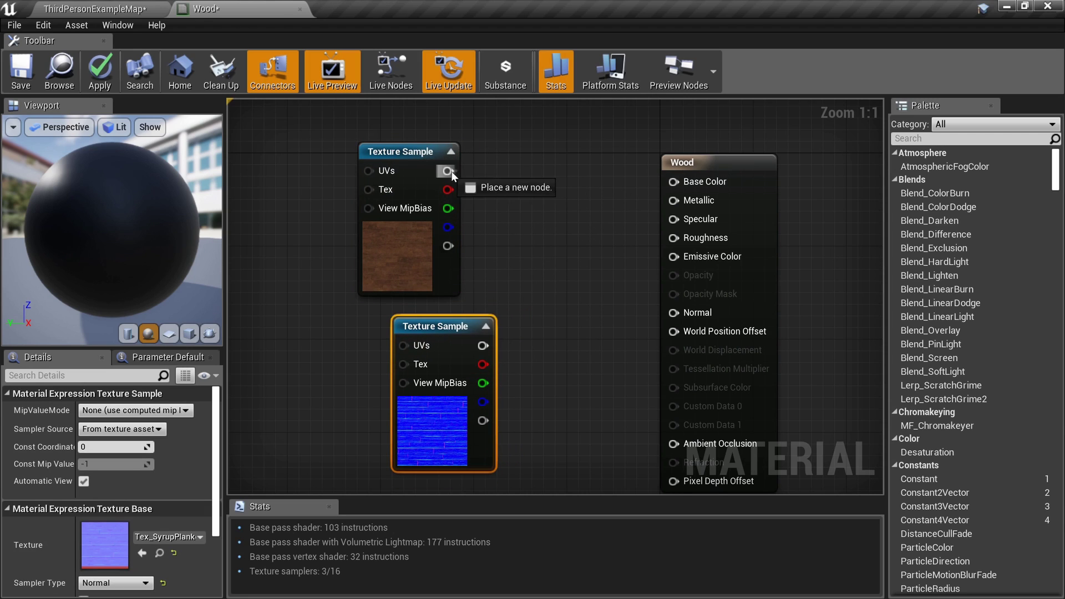
pyautogui.moveTo(691, 178); pyautogui.dragTo(687, 181)
pyautogui.moveTo(441, 327); pyautogui.dragTo(674, 313)
# Add a Texture Coordinate node and connect its output to the UVs inputs of both texture samples.
pyautogui.moveTo(194, 285); pyautogui.dragTo(363, 282, button='right')
pyautogui.rightClick(364, 285)
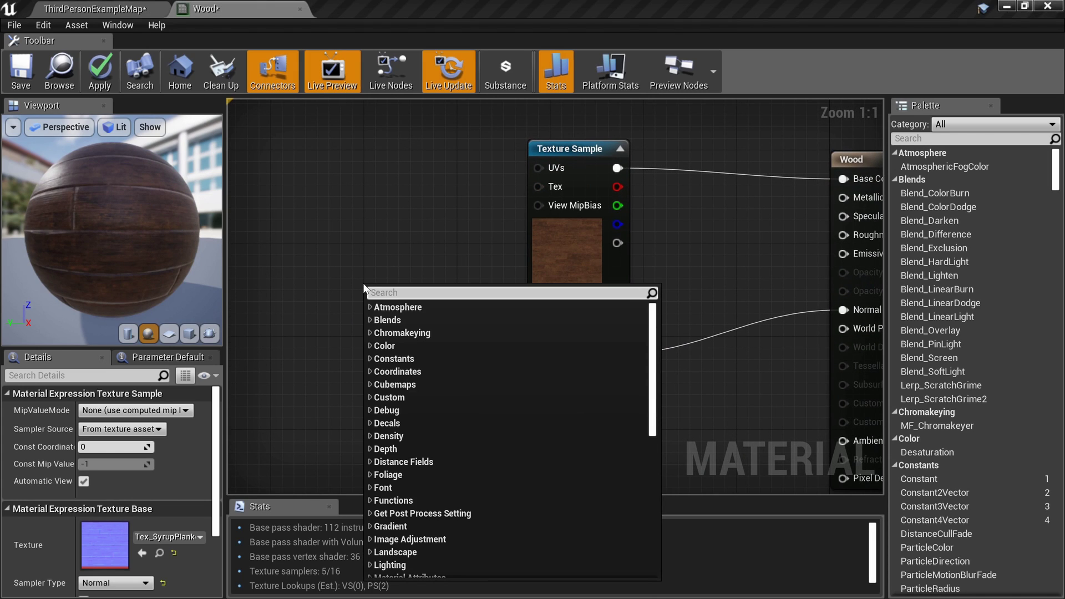
pyautogui.write('texturec')
pyautogui.press('Return')
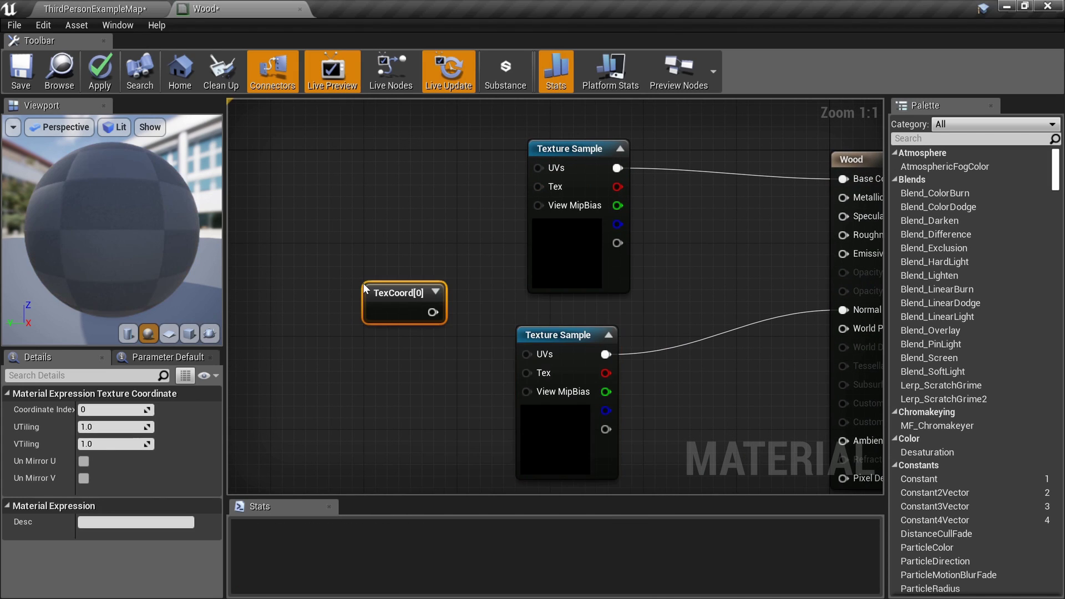
pyautogui.moveTo(438, 312); pyautogui.dragTo(539, 168)
pyautogui.moveTo(414, 293); pyautogui.dragTo(470, 335)
pyautogui.moveTo(537, 359); pyautogui.dragTo(536, 355)
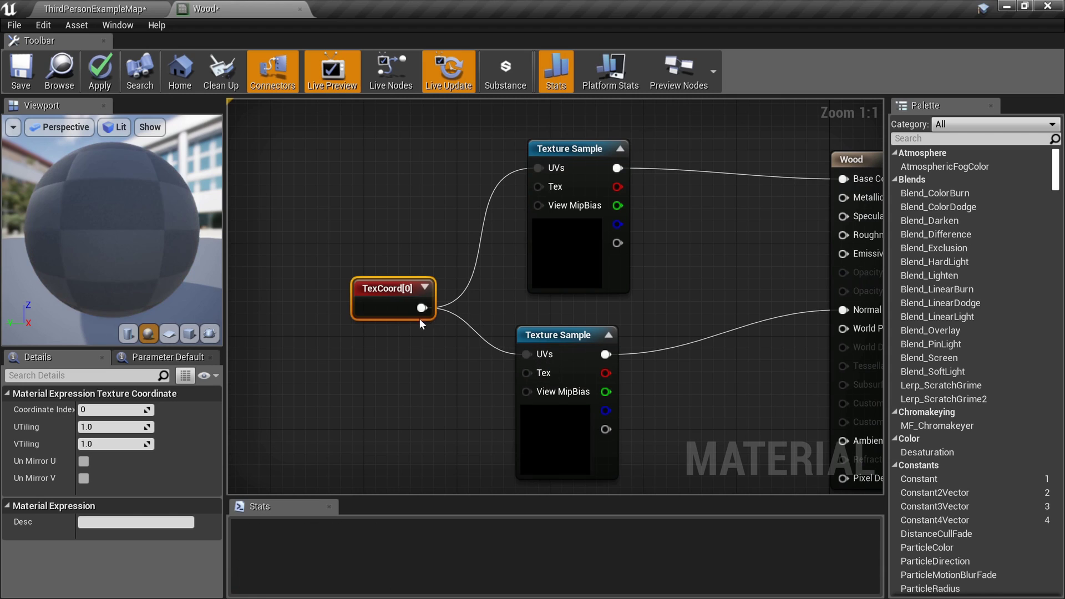
# Set both UTiling and VTiling of the texture coordinate node to 2.0.
pyautogui.click(118, 426)
pyautogui.write('2')
pyautogui.press('Return')
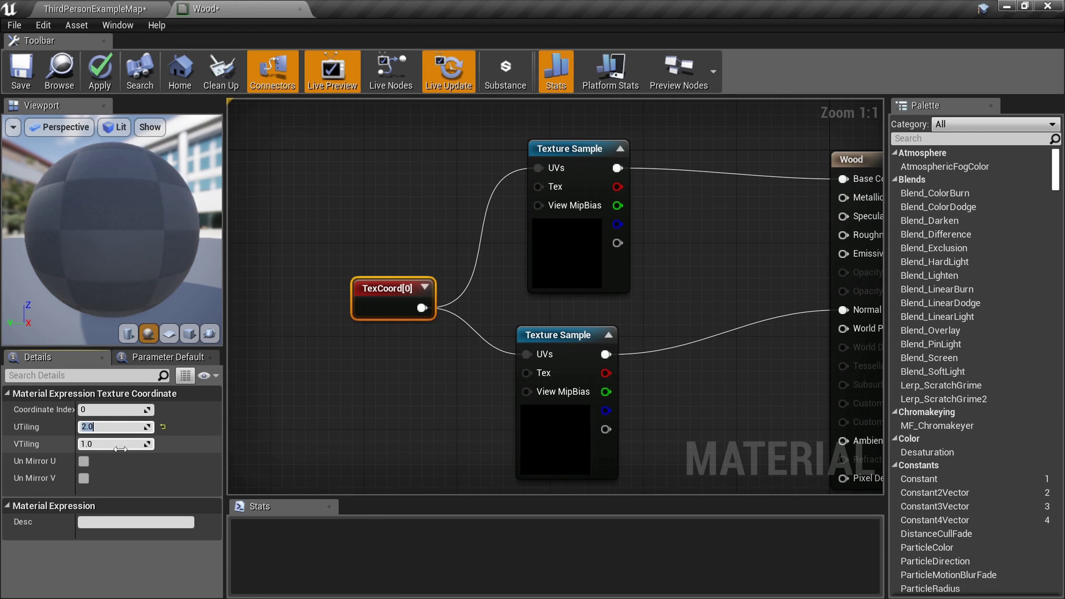
pyautogui.write('2')
pyautogui.press('Return')
# Move the texture nodes farther from the Wood node and connect a new constant of 0 to Metallic.
pyautogui.scroll(-1, 332, 385)
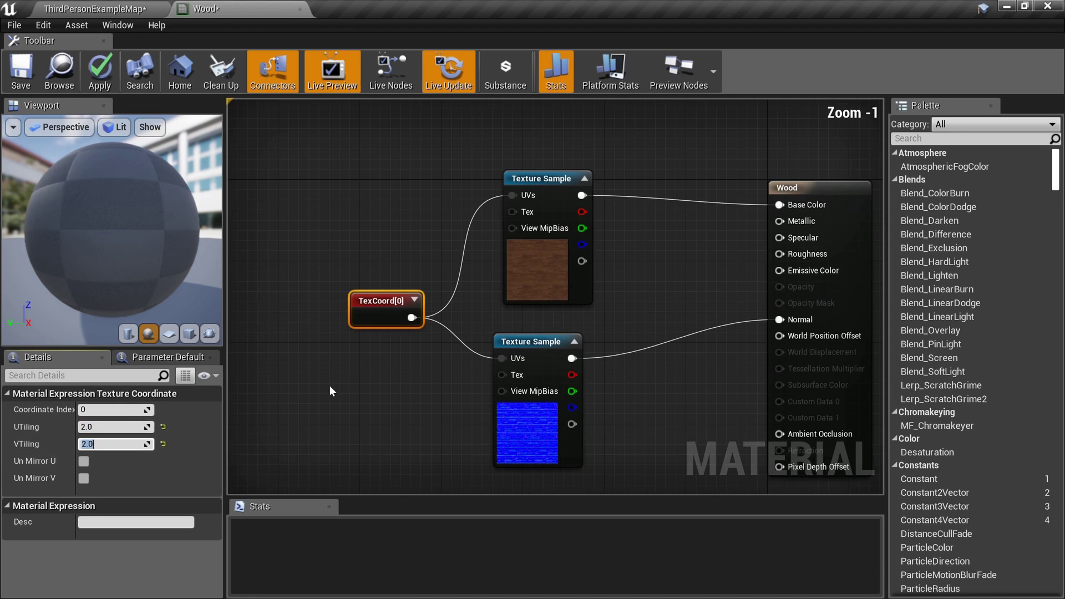
pyautogui.moveTo(334, 456); pyautogui.dragTo(560, 248)
pyautogui.scroll(7, 564, 241)
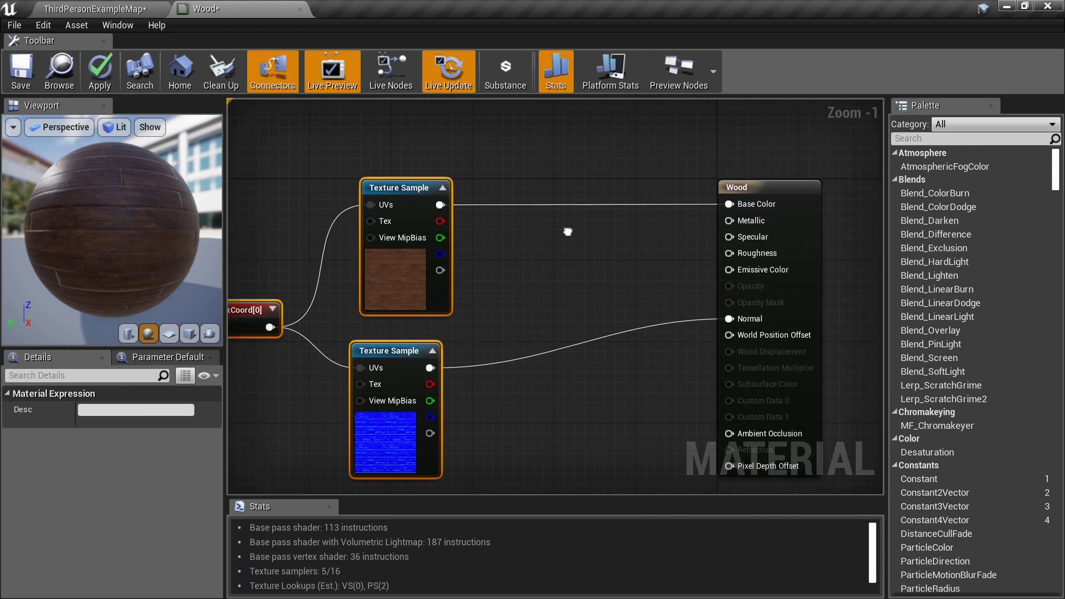
pyautogui.click(423, 233)
pyautogui.moveTo(469, 286); pyautogui.dragTo(655, 257)
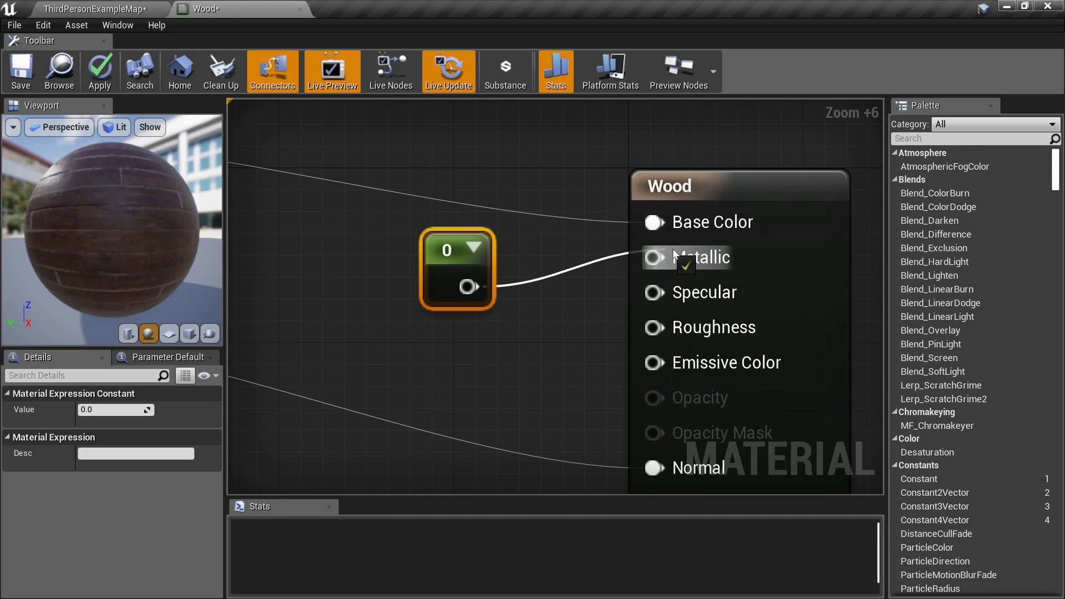
# Add a second constant, connect it to Roughness and set its value to 0.39.
pyautogui.click(432, 341)
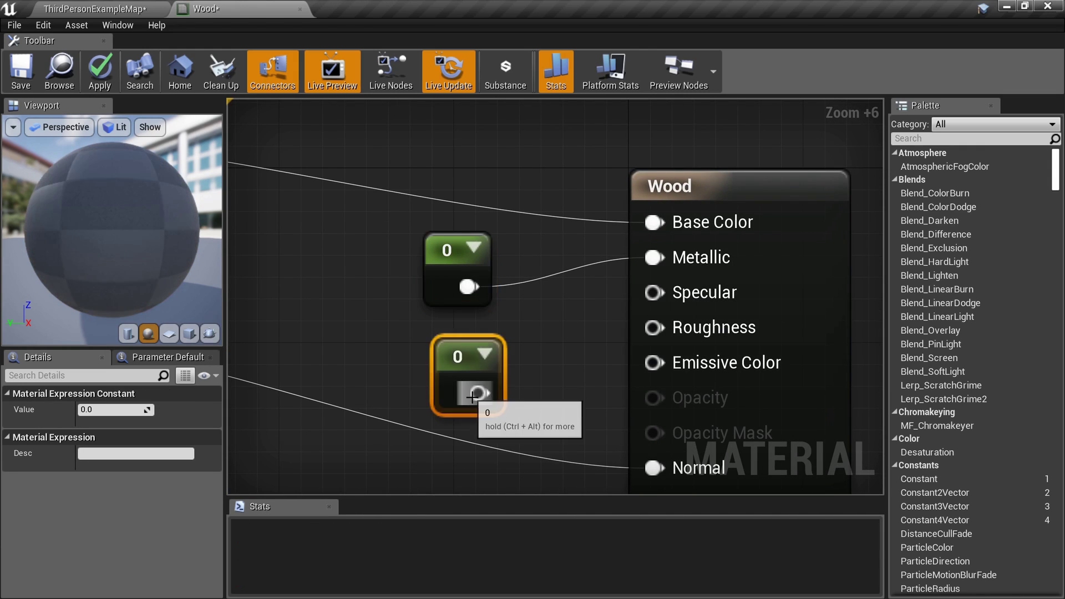
pyautogui.moveTo(478, 393); pyautogui.dragTo(720, 334)
pyautogui.click(119, 409)
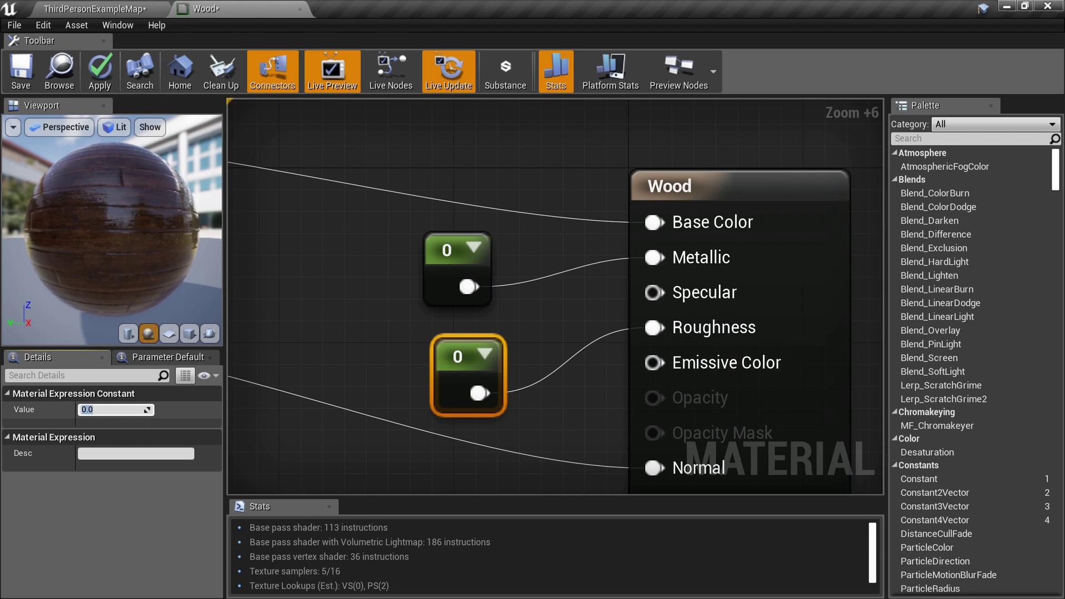
pyautogui.write('.39')
pyautogui.press('Return')
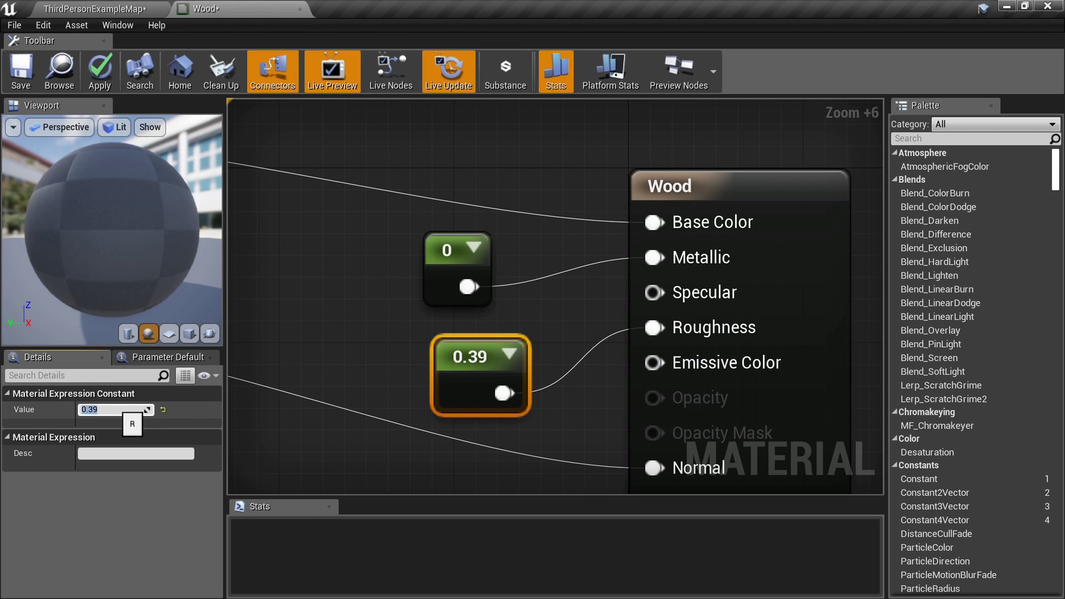
# Save the Wood material and apply it to the floor plane in the ThirdPersonExampleMap level.
pyautogui.scroll(-6, 577, 288)
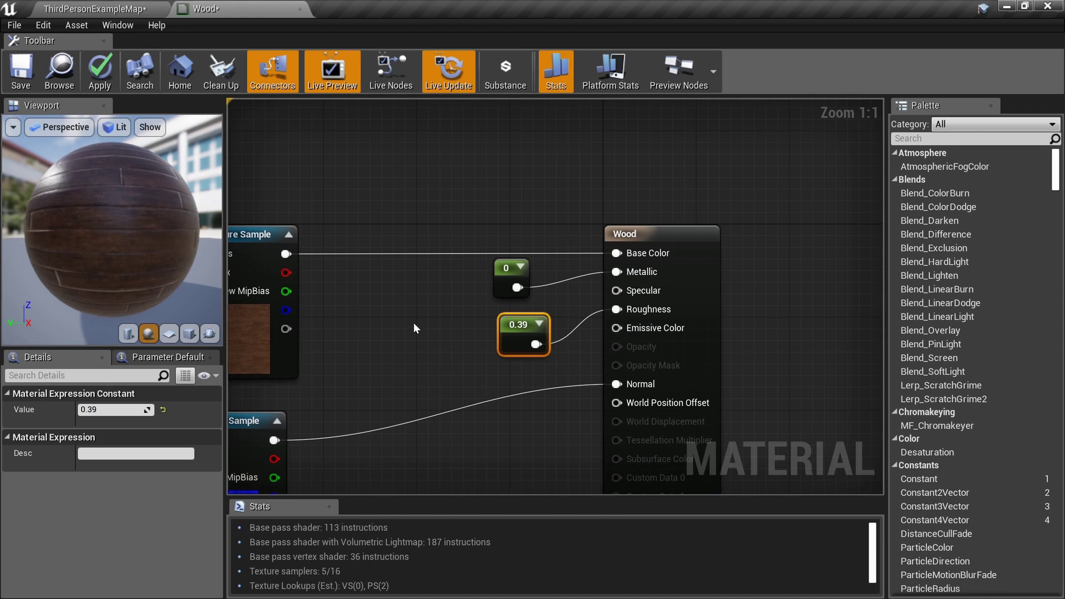
pyautogui.moveTo(416, 326); pyautogui.dragTo(488, 317, button='right')
pyautogui.click(22, 77)
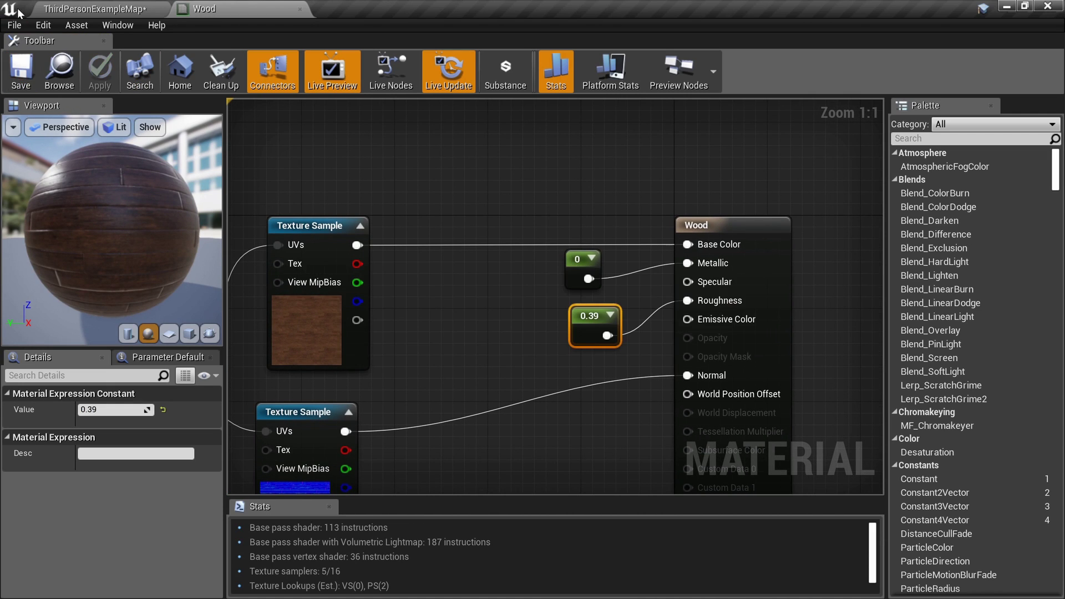
pyautogui.click(112, 8)
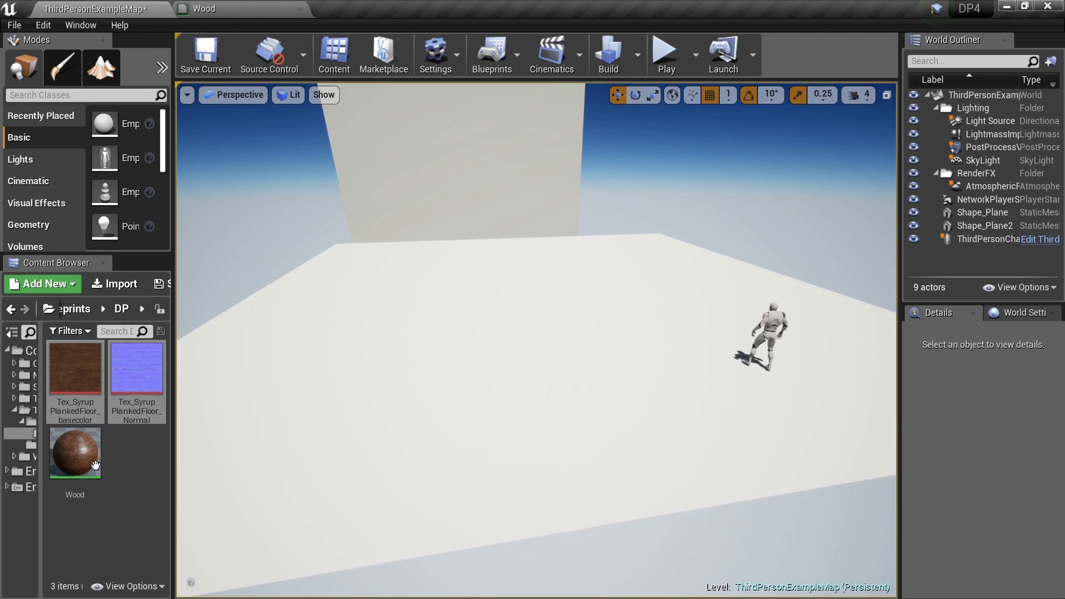
pyautogui.moveTo(87, 473); pyautogui.dragTo(533, 371)
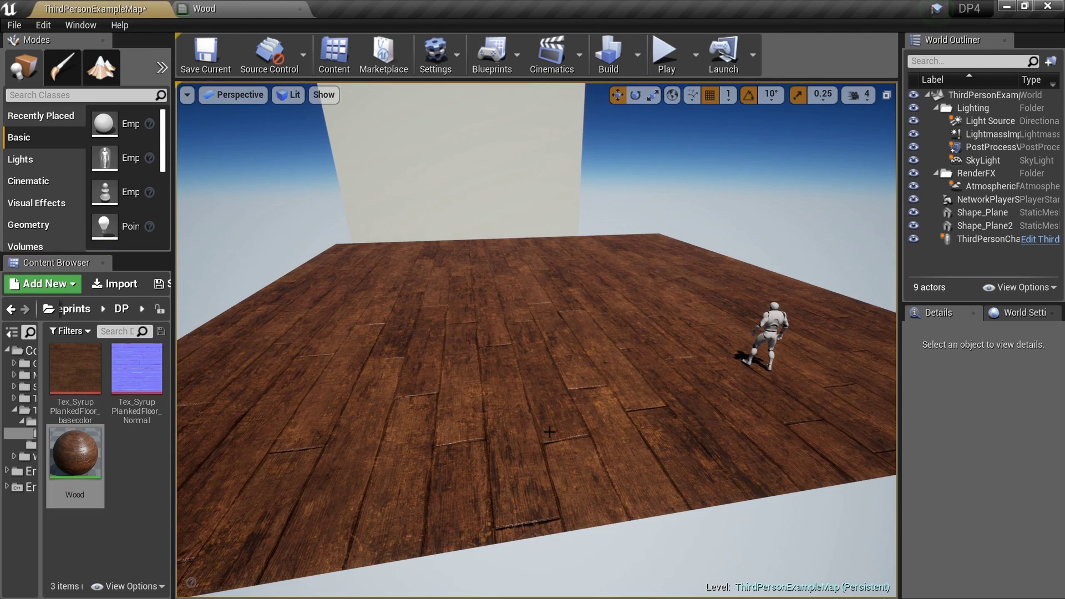
# Play the level full screen and run the character across the floor to check the wood surface.
pyautogui.press('F11')
pyautogui.hotkey('alt', 'p')
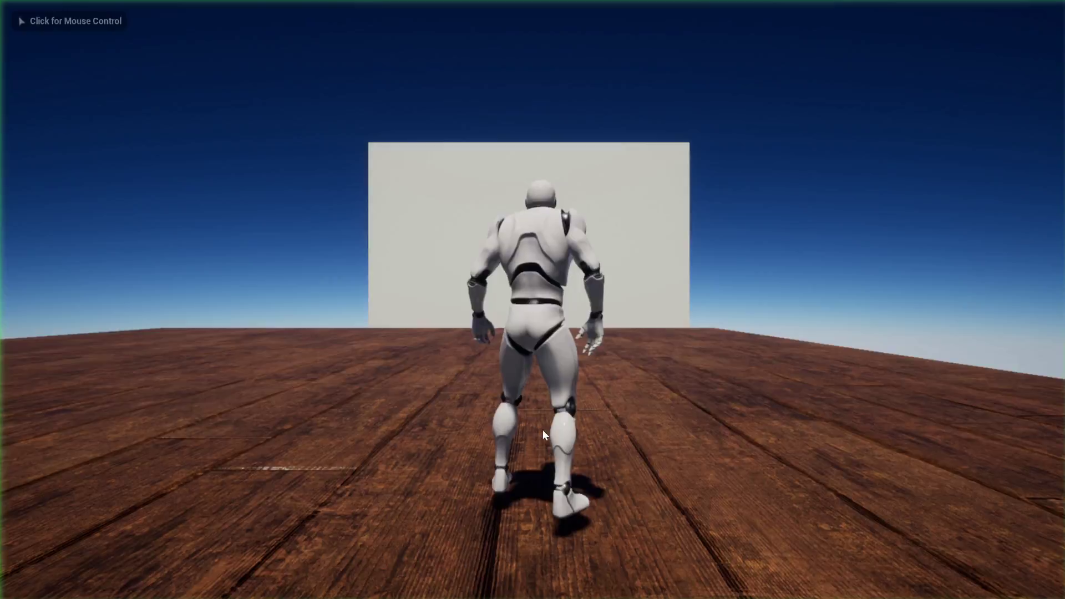
pyautogui.click(543, 429)
pyautogui.press('w')
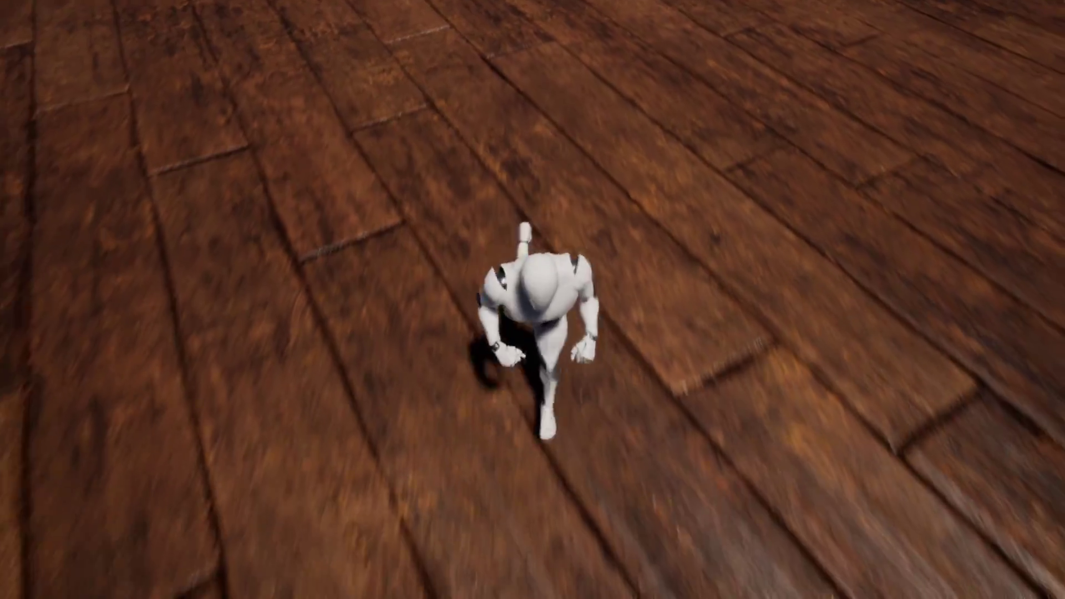
pyautogui.press('w')
pyautogui.press('w')
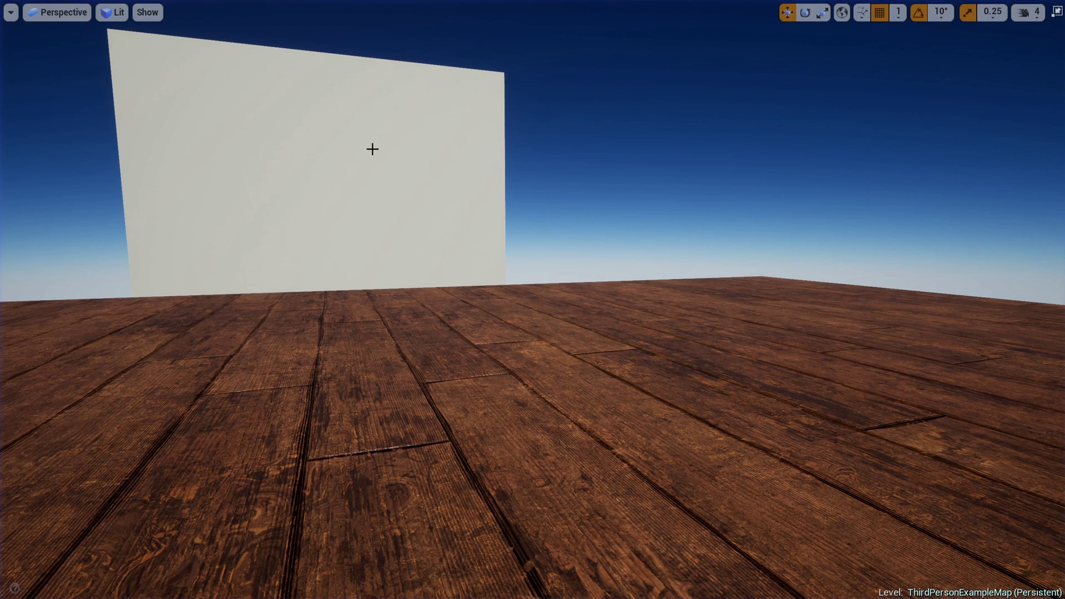
# Return to the level editor and apply the Wood material to the upright wall plane.
pyautogui.press('F11')
pyautogui.moveTo(401, 272); pyautogui.dragTo(538, 255, button='right')
pyautogui.press('s')
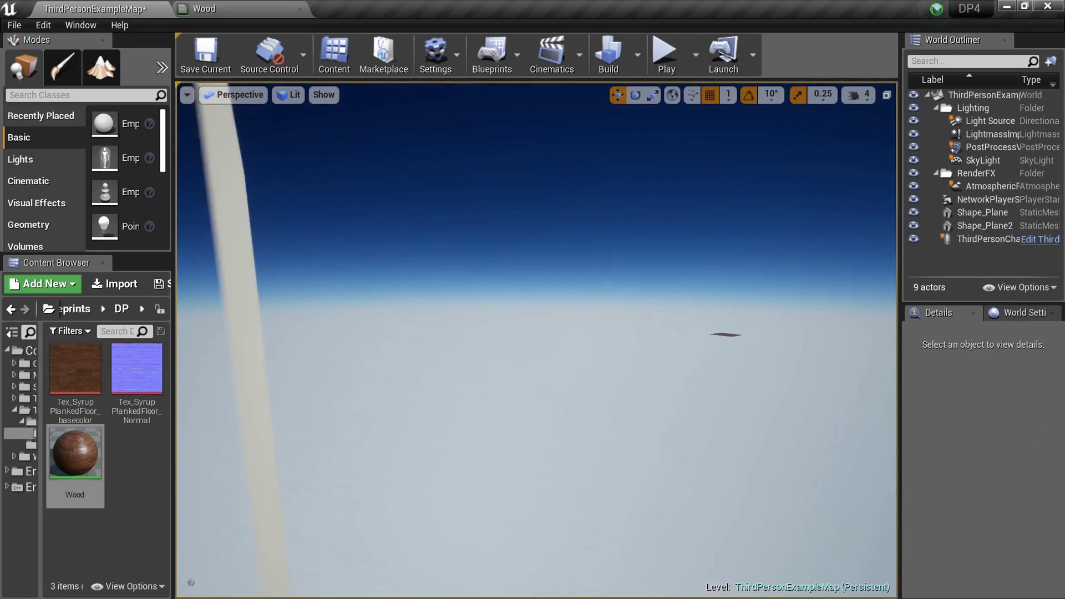
pyautogui.moveTo(382, 219); pyautogui.dragTo(349, 216, button='right')
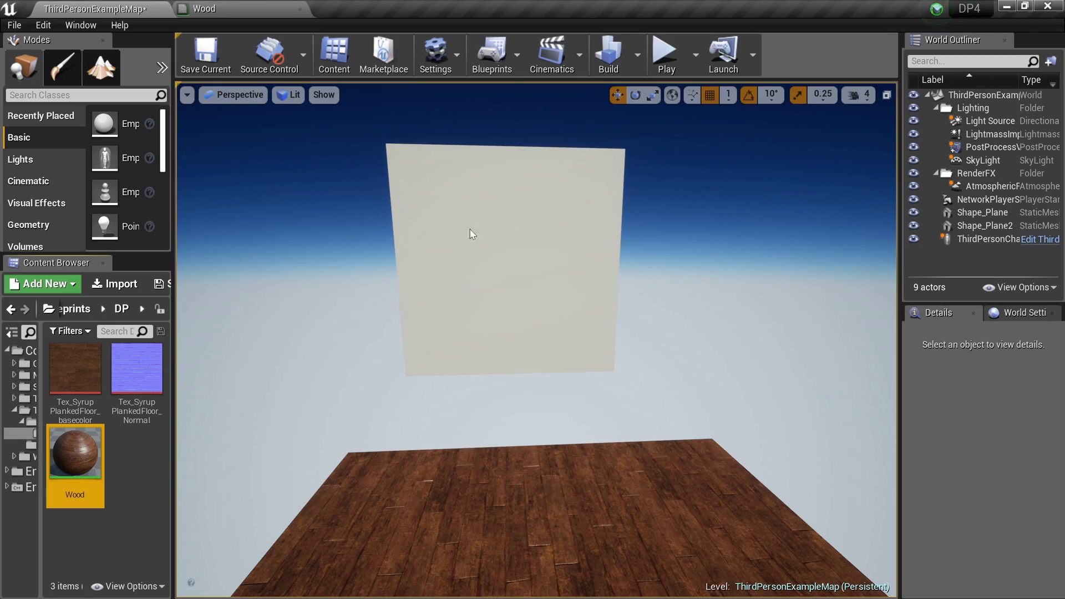
pyautogui.moveTo(471, 233); pyautogui.dragTo(473, 236)
# Play the level full screen to check the wood on wall and floor, and examine the floor planks up close in the viewport.
pyautogui.press('F11')
pyautogui.hotkey('alt', 'p')
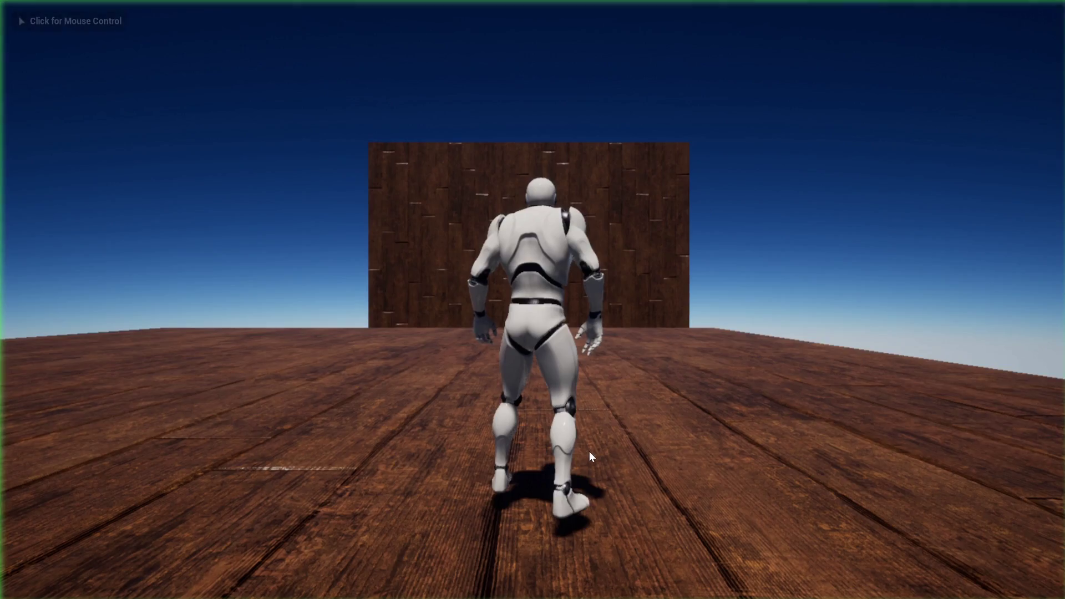
pyautogui.click(589, 451)
pyautogui.press('w')
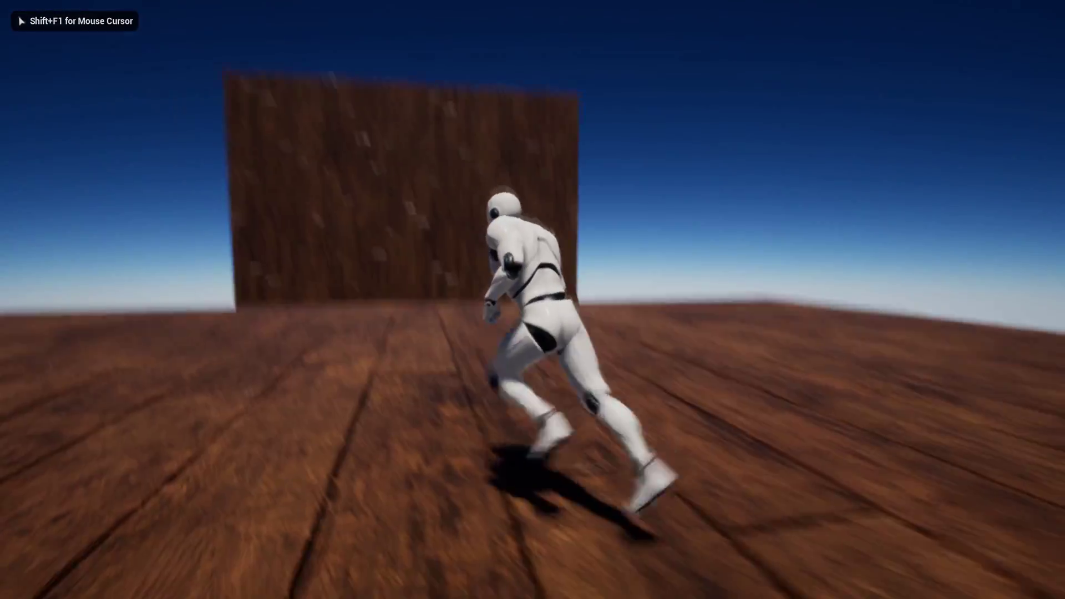
pyautogui.press('a')
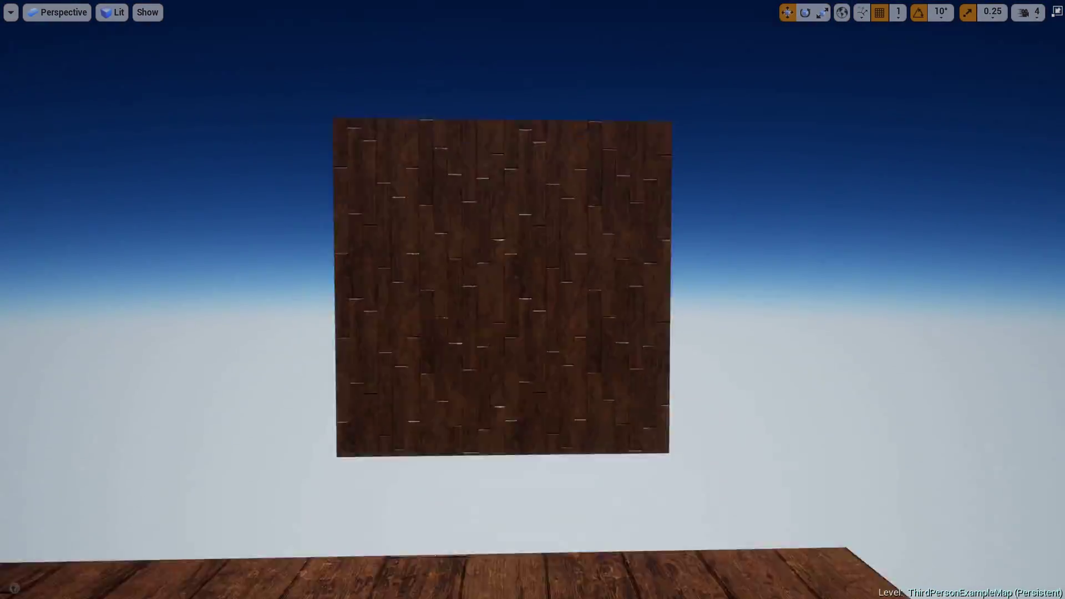
pyautogui.moveTo(532, 300); pyautogui.dragTo(466, 366, button='right')
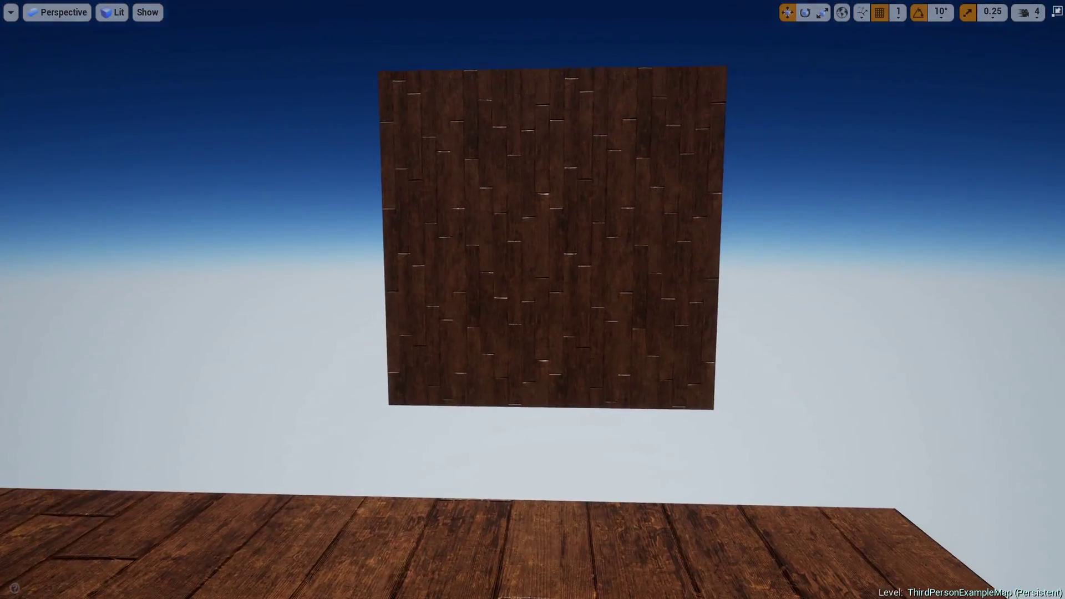
pyautogui.moveTo(533, 300); pyautogui.dragTo(372, 458, button='right')
pyautogui.press('a')
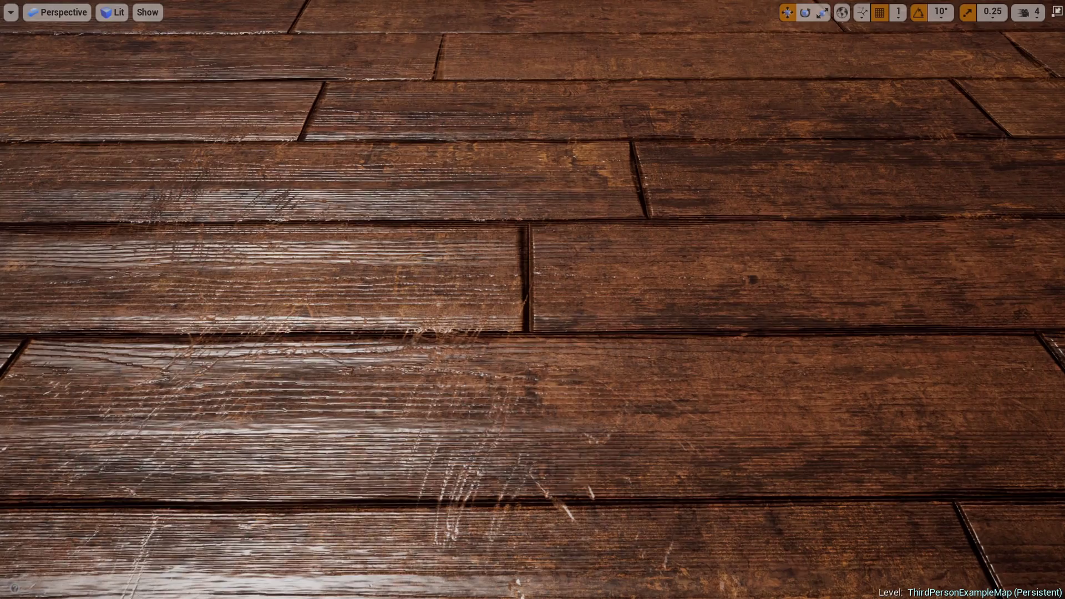
pyautogui.press('F11')
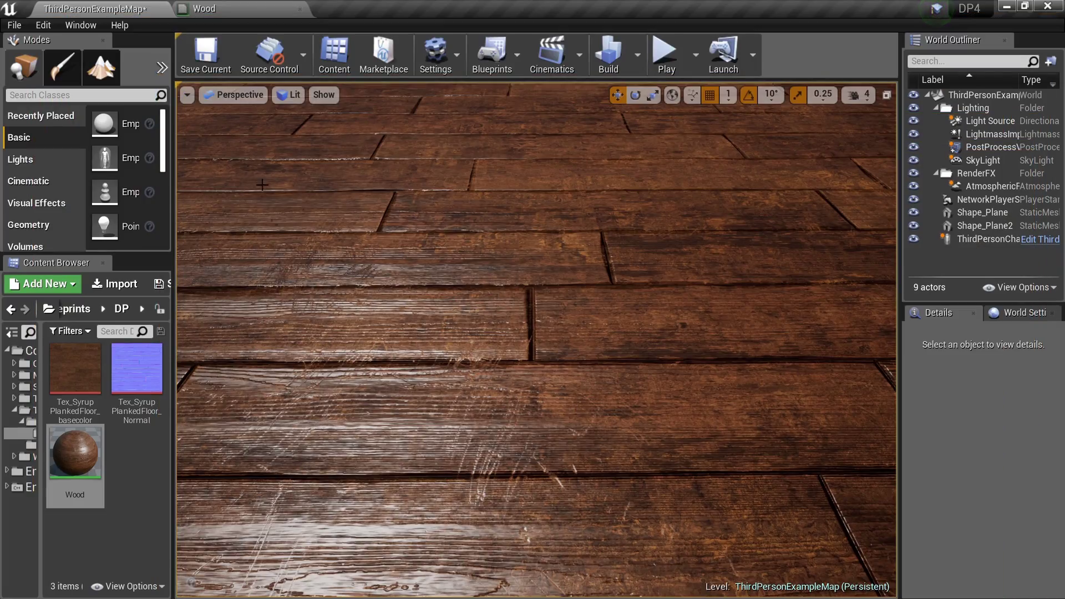
# Open the base color texture used by the Wood material's upper texture sample in the texture editor.
pyautogui.click(249, 8)
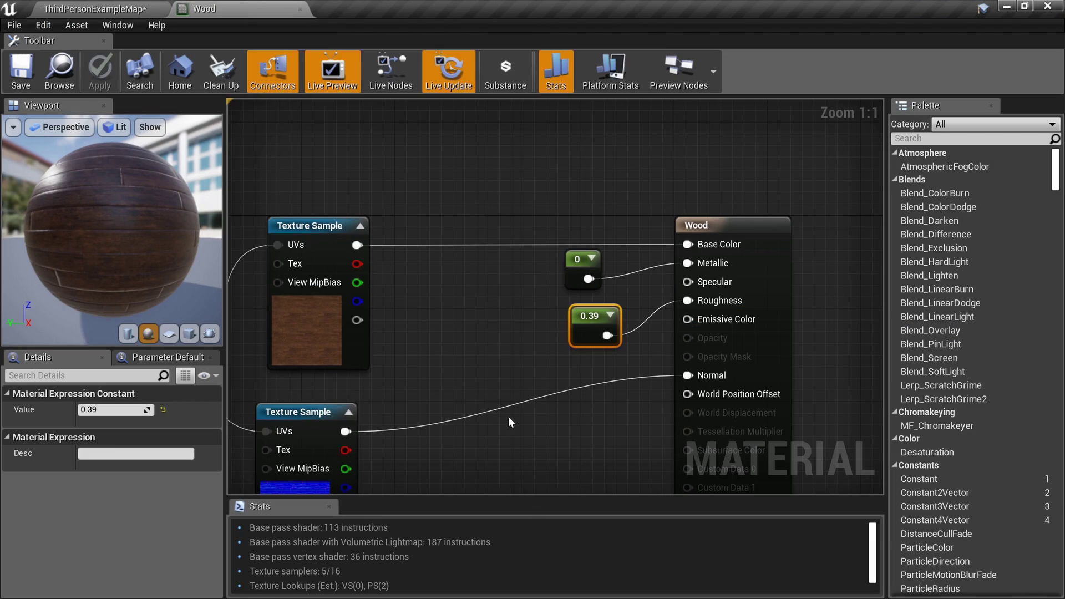
pyautogui.moveTo(511, 423); pyautogui.dragTo(666, 263, button='right')
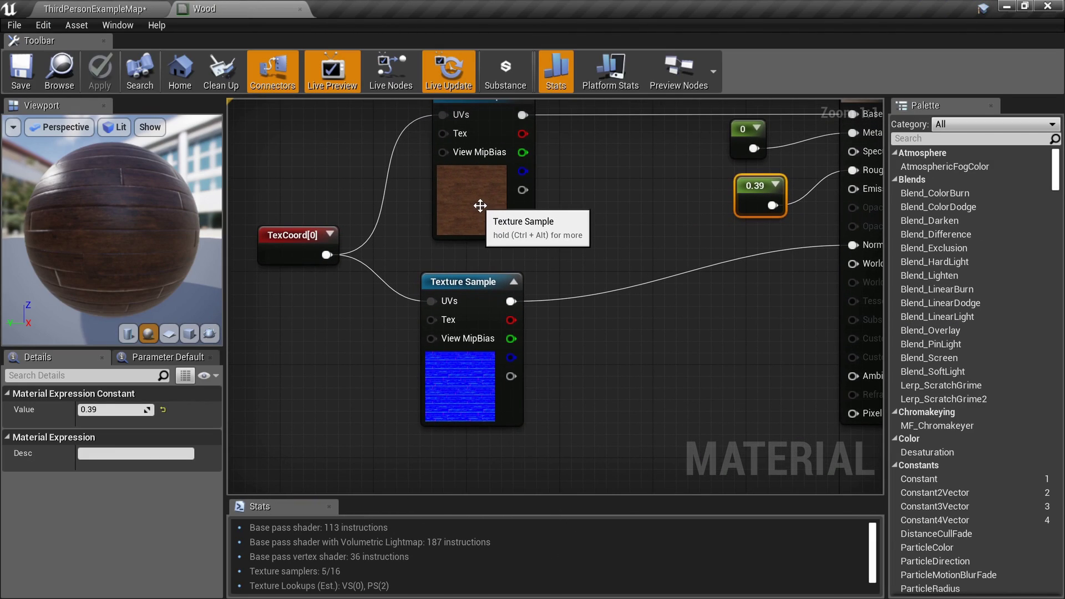
pyautogui.click(516, 219)
pyautogui.click(125, 8)
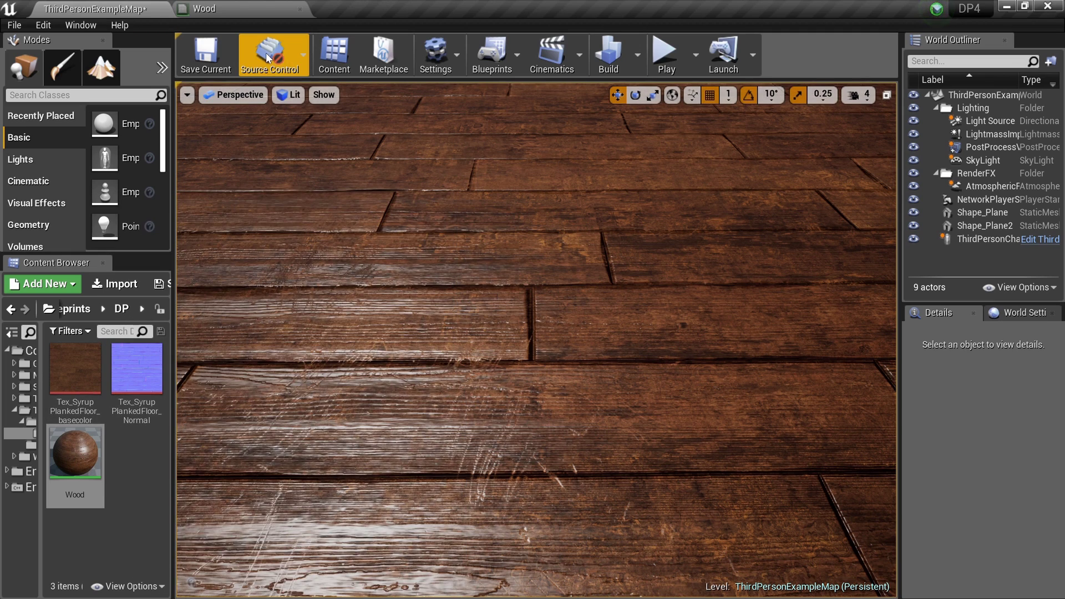
pyautogui.click(254, 8)
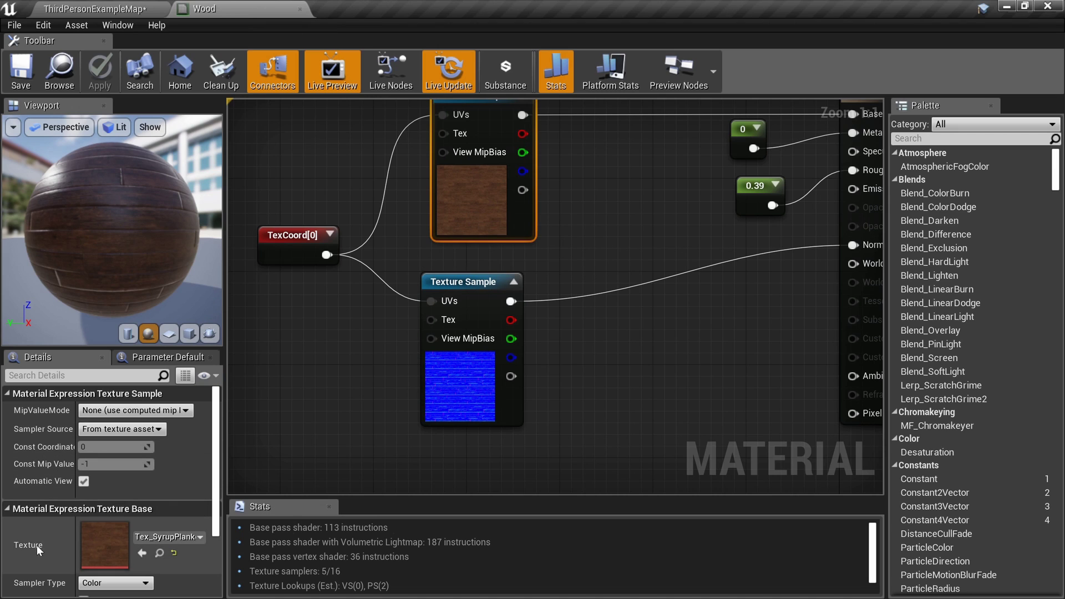
pyautogui.doubleClick(88, 539)
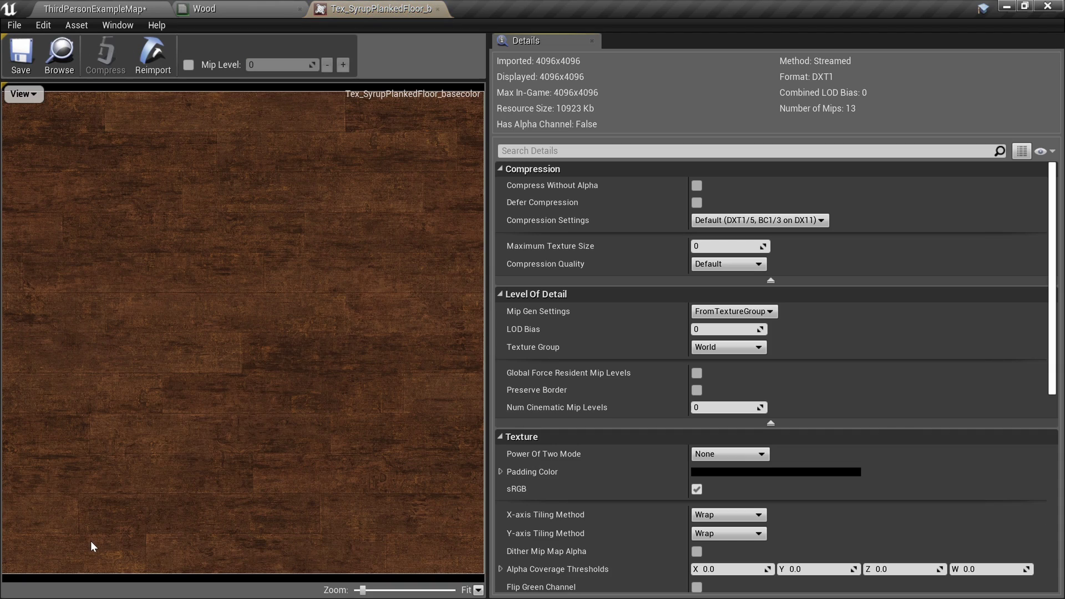
# Open the normal texture used by the Wood material's lower texture sample in the texture editor.
pyautogui.click(243, 8)
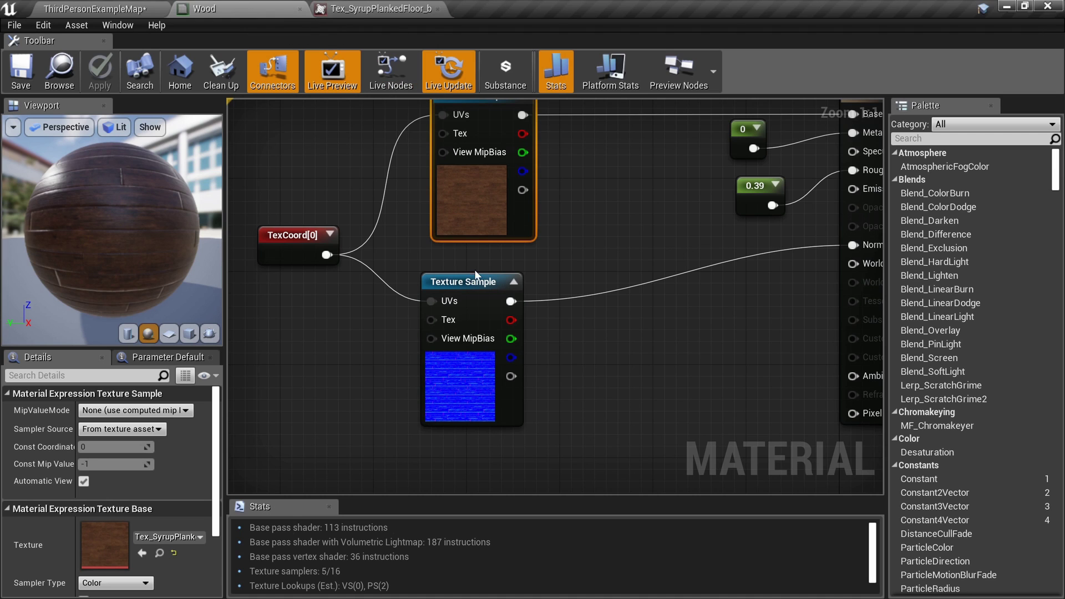
pyautogui.click(482, 391)
pyautogui.doubleClick(92, 541)
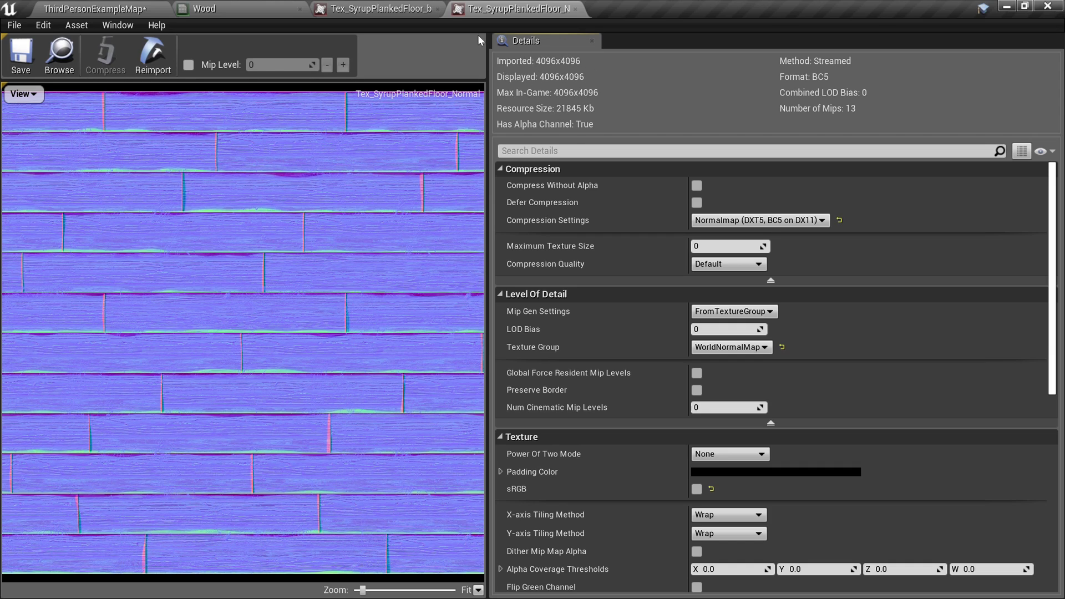
# Try LOD Bias values of 1 and 6 on the base color texture and set it back to 0.
pyautogui.click(410, 8)
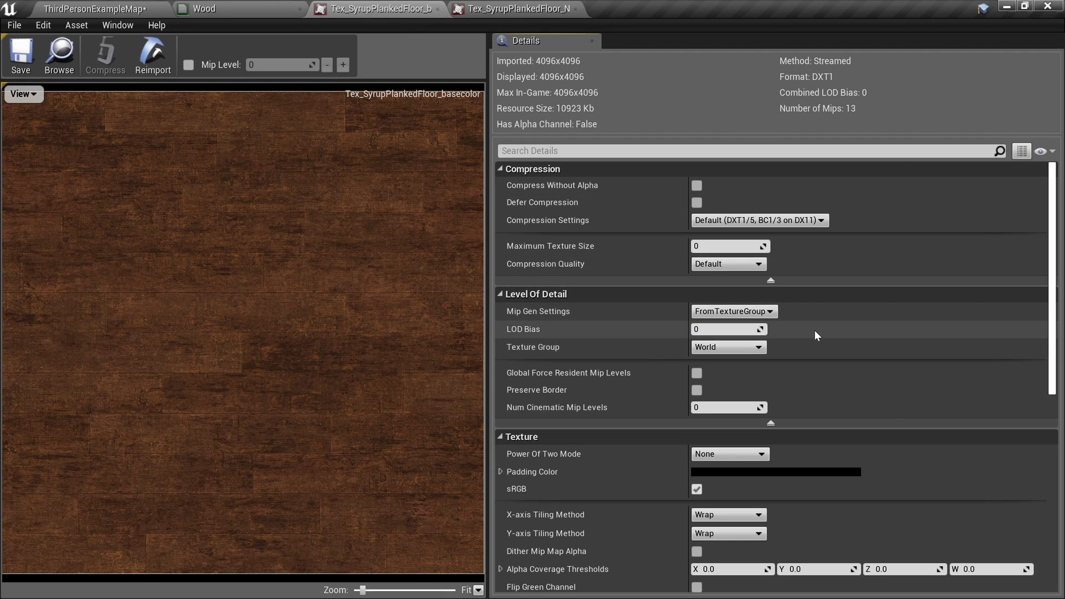
pyautogui.click(741, 330)
pyautogui.write('1')
pyautogui.press('Return')
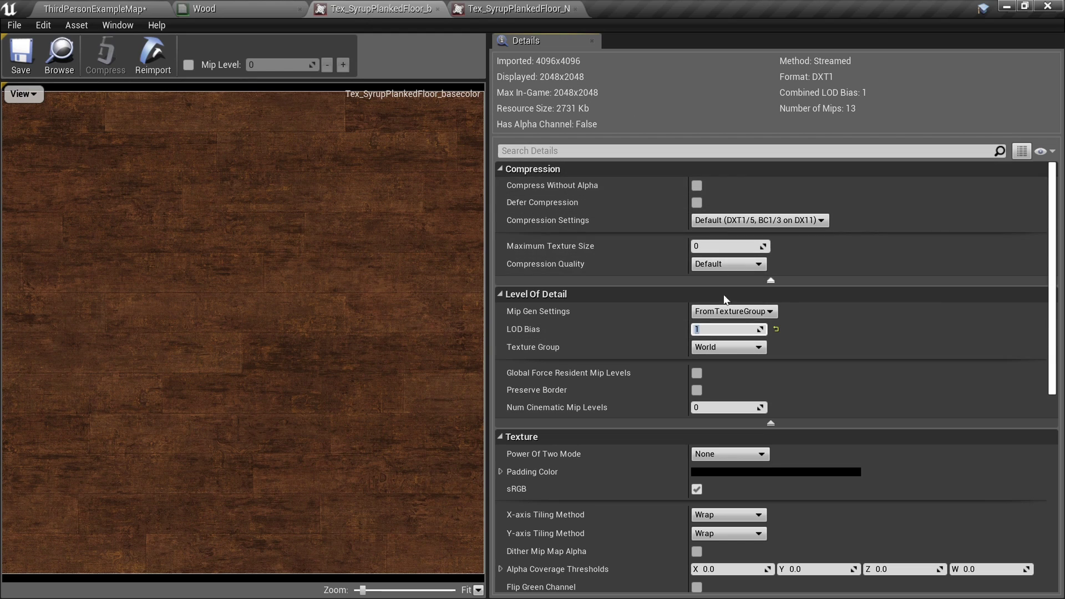
pyautogui.write('0')
pyautogui.press('Return')
pyautogui.press('Return')
pyautogui.write('6')
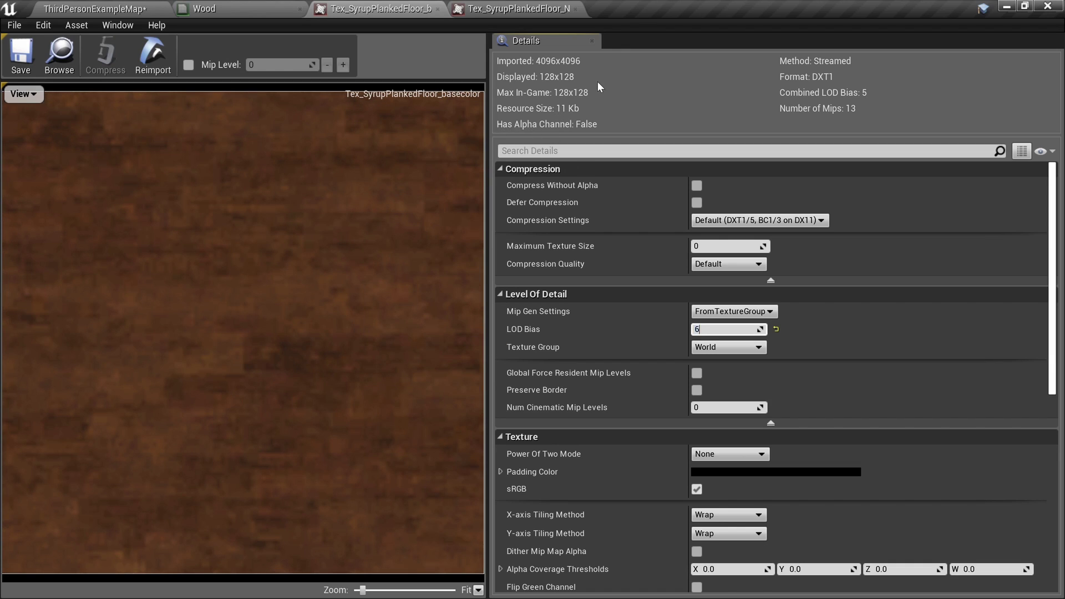
pyautogui.press('Return')
pyautogui.write('0')
pyautogui.press('Return')
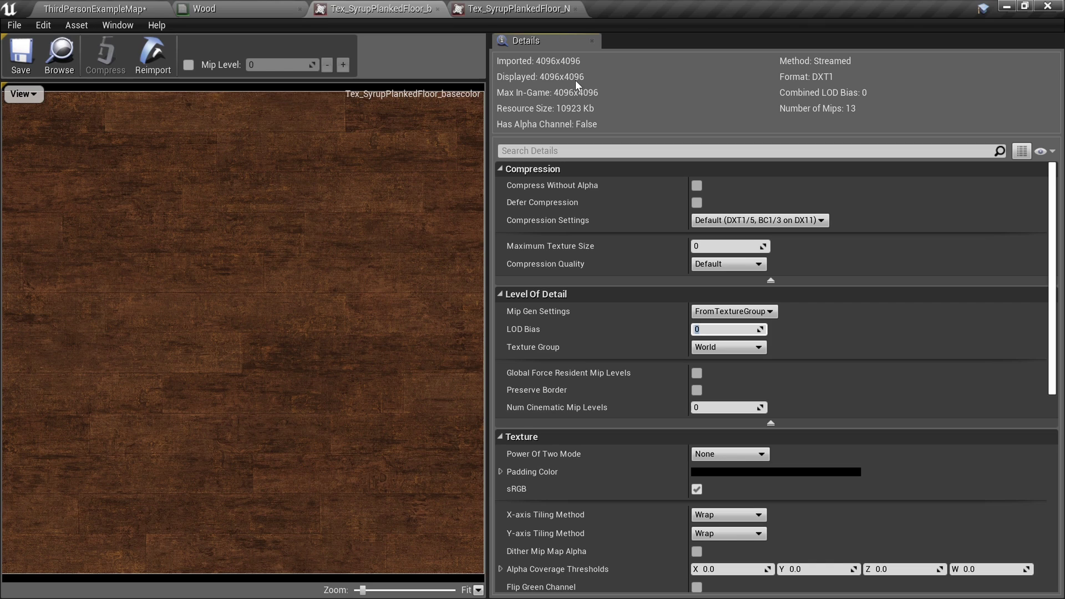
# Set the base color texture's LOD Bias to 4 and save the texture.
pyautogui.write('4')
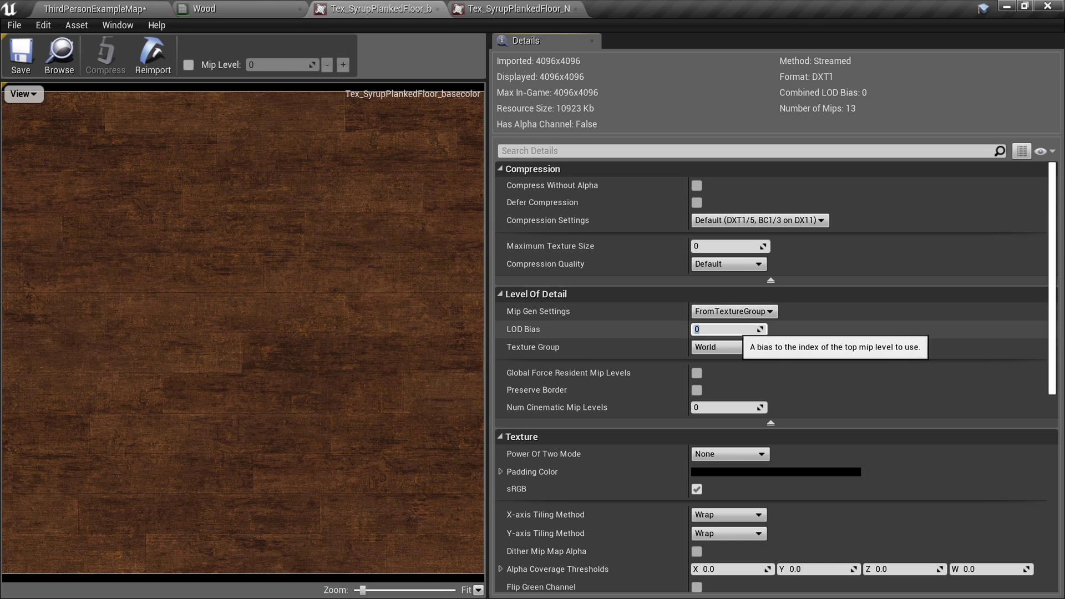
pyautogui.press('Return')
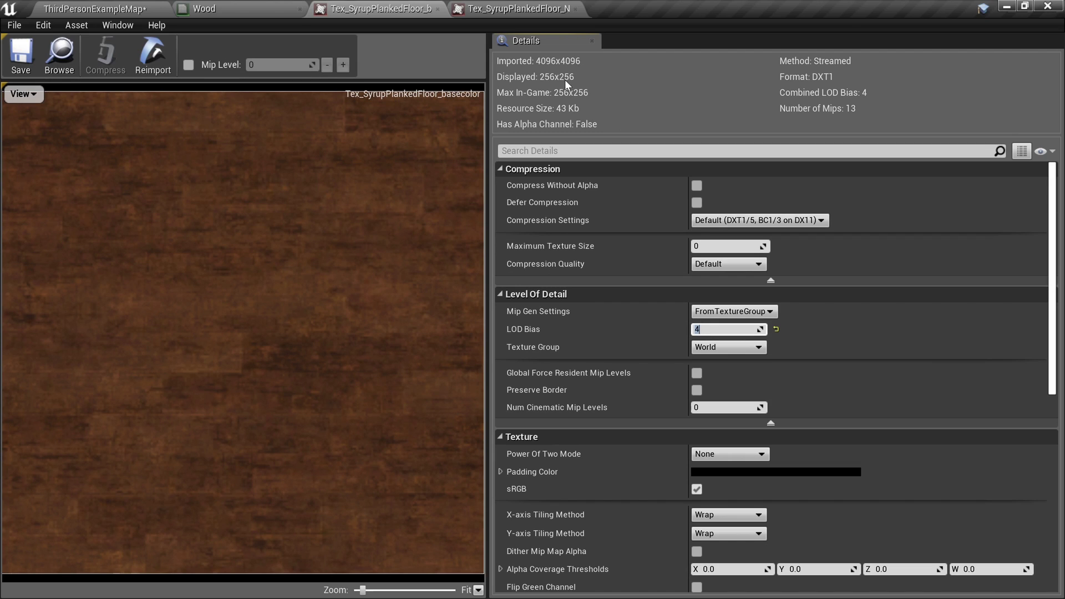
pyautogui.click(27, 64)
# Set the LOD Bias of the Tex_SyrupPlankedFloor_Normal texture to 4.
pyautogui.click(520, 11)
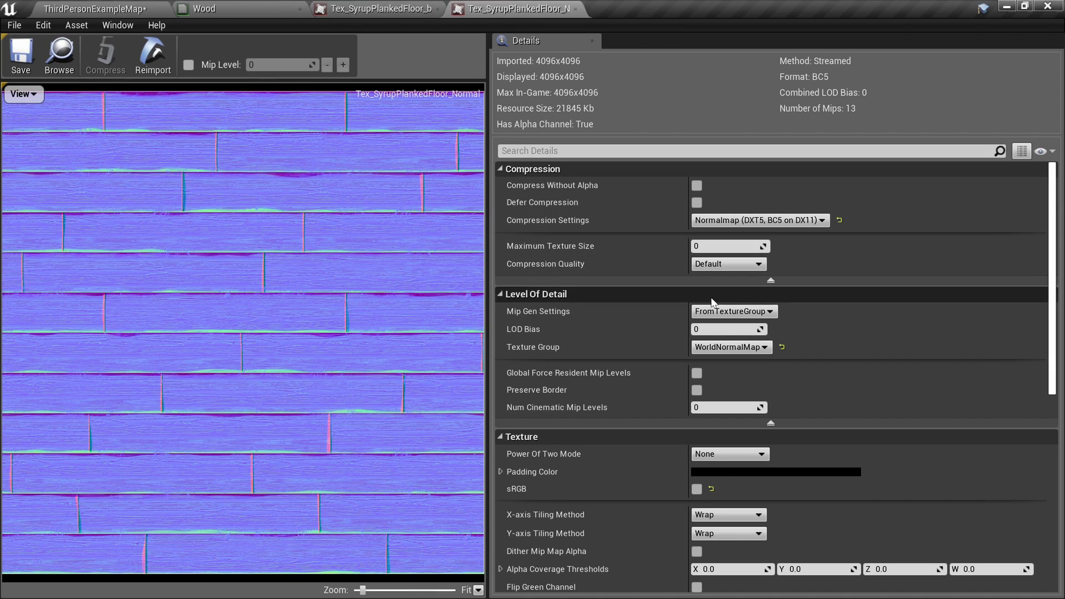
pyautogui.click(721, 329)
pyautogui.write('4')
pyautogui.press('Return')
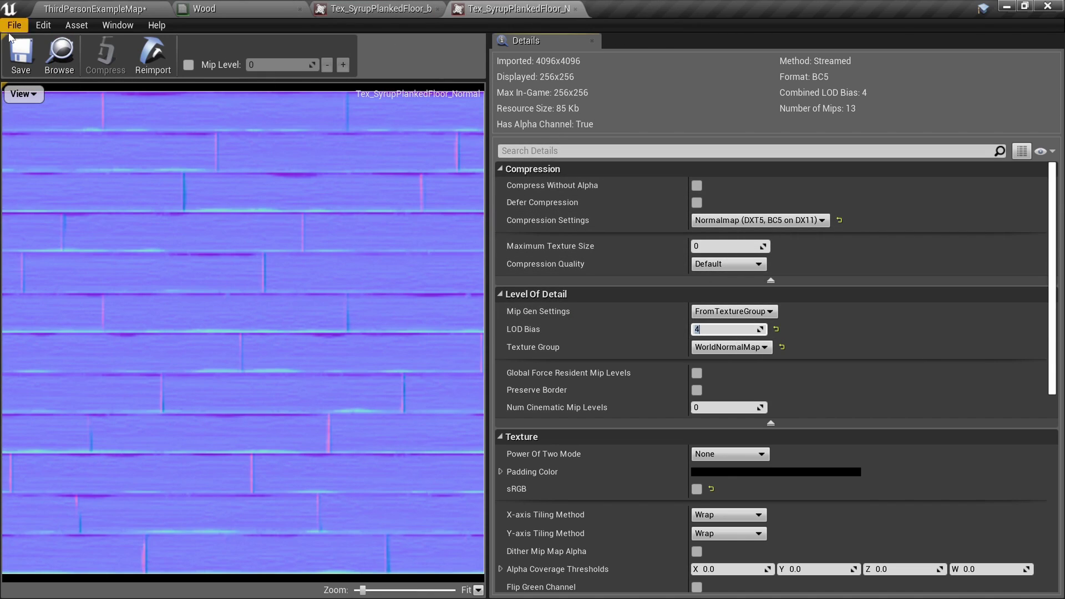
# Play the level full screen and examine the reduced-resolution wood on floor and wall, both up close and from a distance.
pyautogui.click(111, 9)
pyautogui.press('F11')
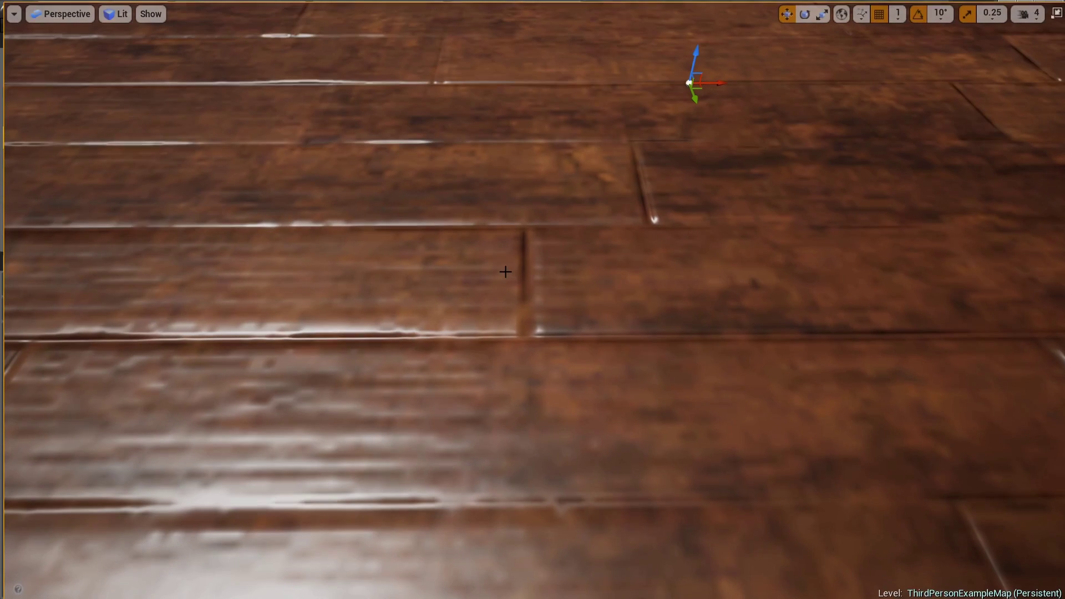
pyautogui.hotkey('alt', 'p')
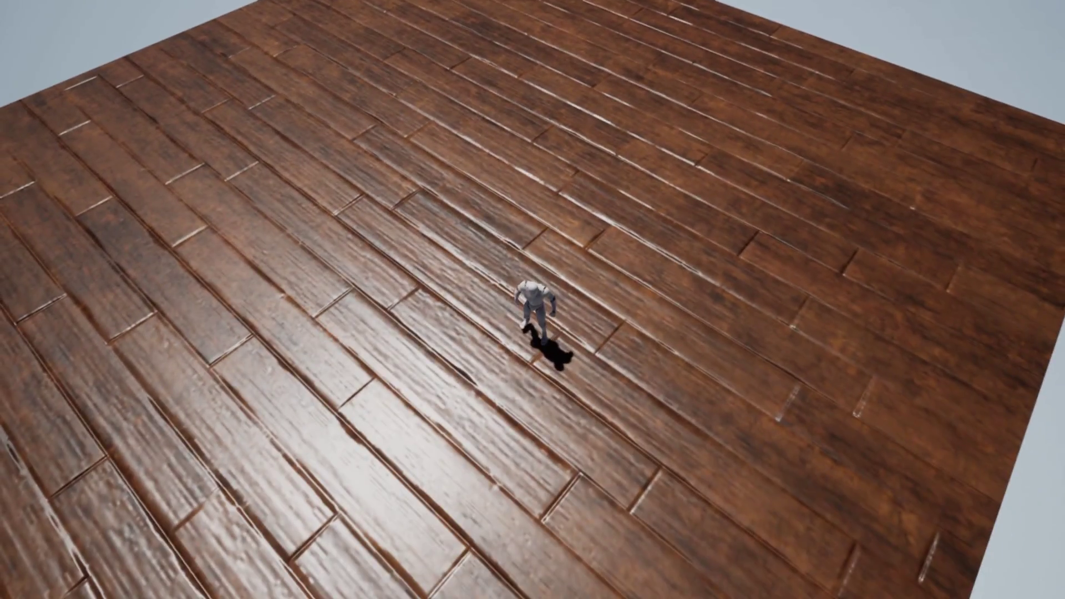
pyautogui.scroll(5, 533, 300)
pyautogui.press('w')
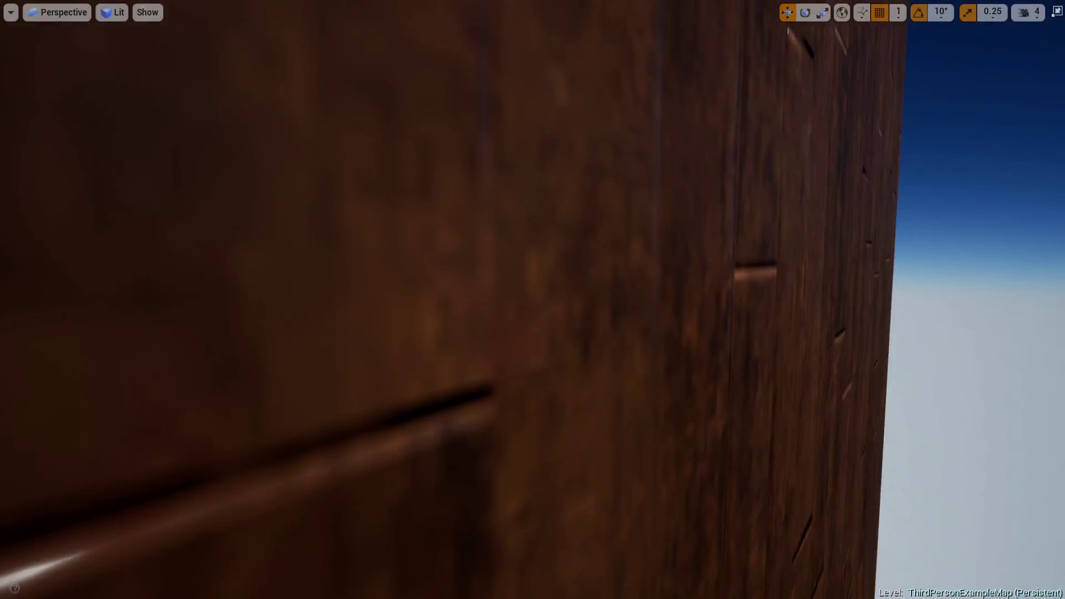
pyautogui.moveTo(944, 62); pyautogui.dragTo(1019, 69, button='right')
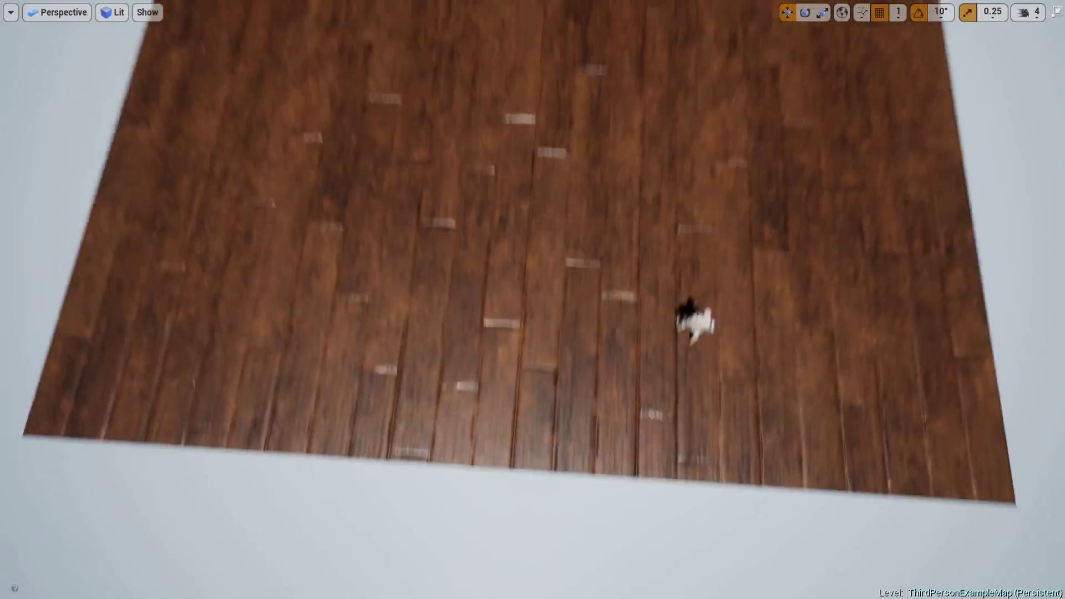
pyautogui.press('F11')
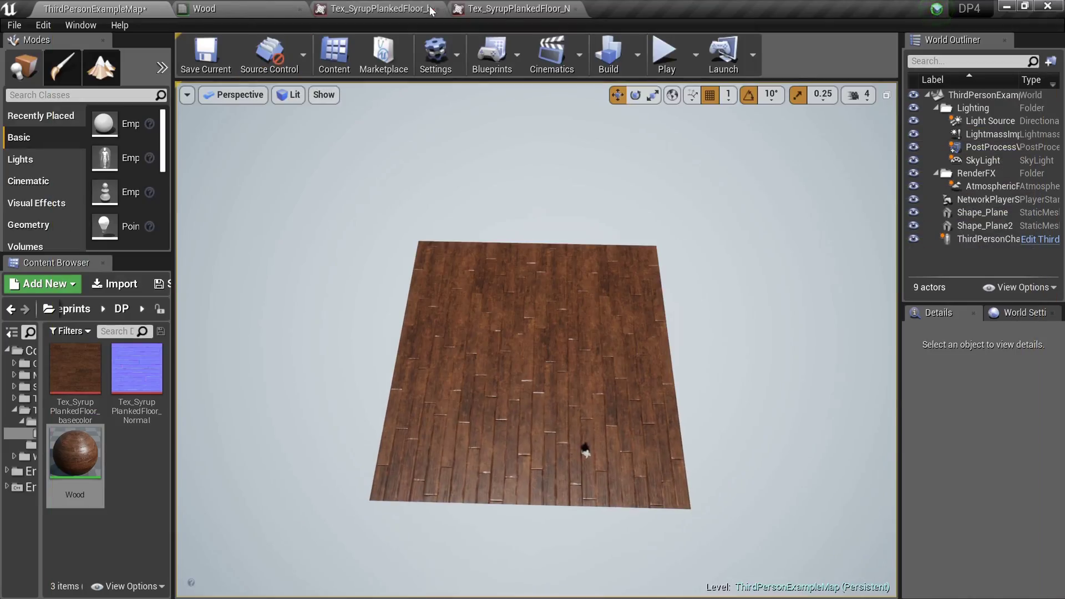
# Set the base color texture's LOD Bias to 6 and save the texture.
pyautogui.click(424, 9)
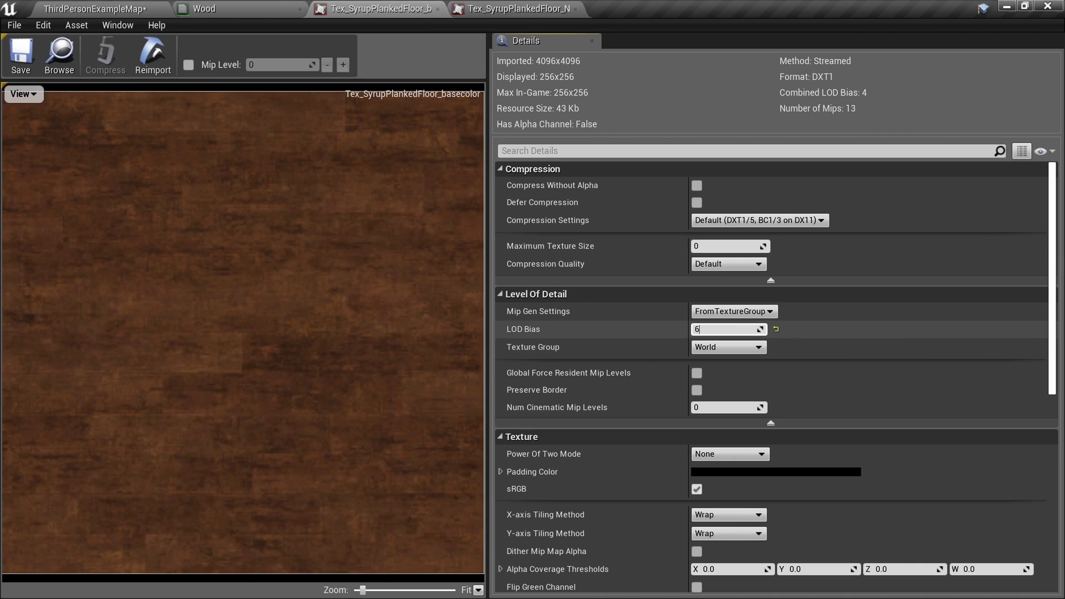
pyautogui.write('6')
pyautogui.press('Return')
pyautogui.click(21, 56)
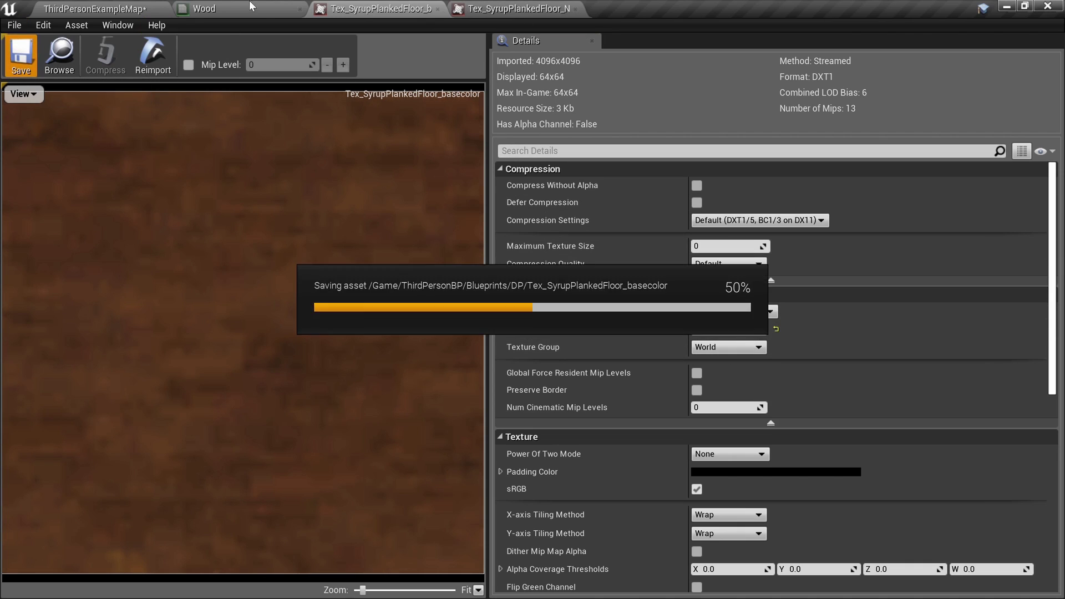
# Set the normal texture's LOD Bias to 6 and save the texture.
pyautogui.click(513, 8)
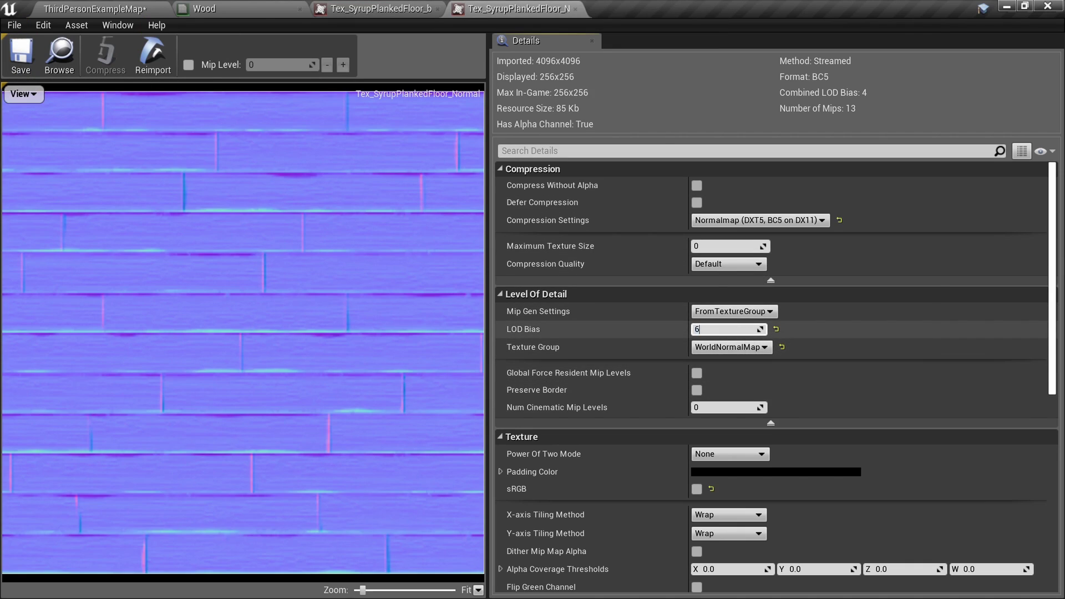
pyautogui.write('6')
pyautogui.press('Return')
pyautogui.click(20, 56)
# Play the level full screen to check the lower-resolution wood floor near the character, and view the floor from far above.
pyautogui.click(94, 8)
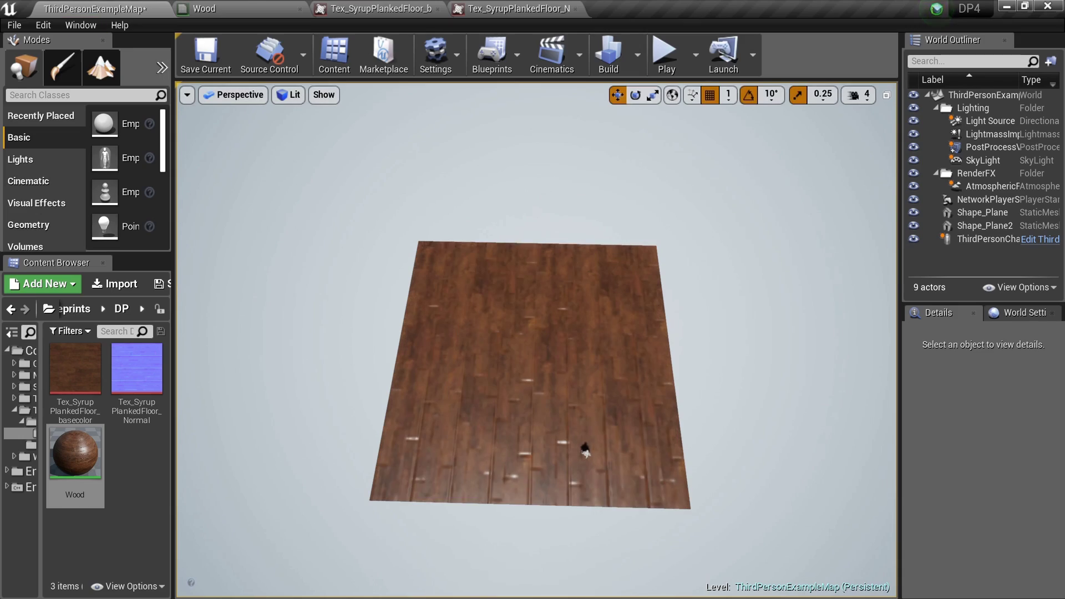
pyautogui.click(574, 261)
pyautogui.press('F11')
pyautogui.hotkey('alt', 'p')
pyautogui.click(583, 261)
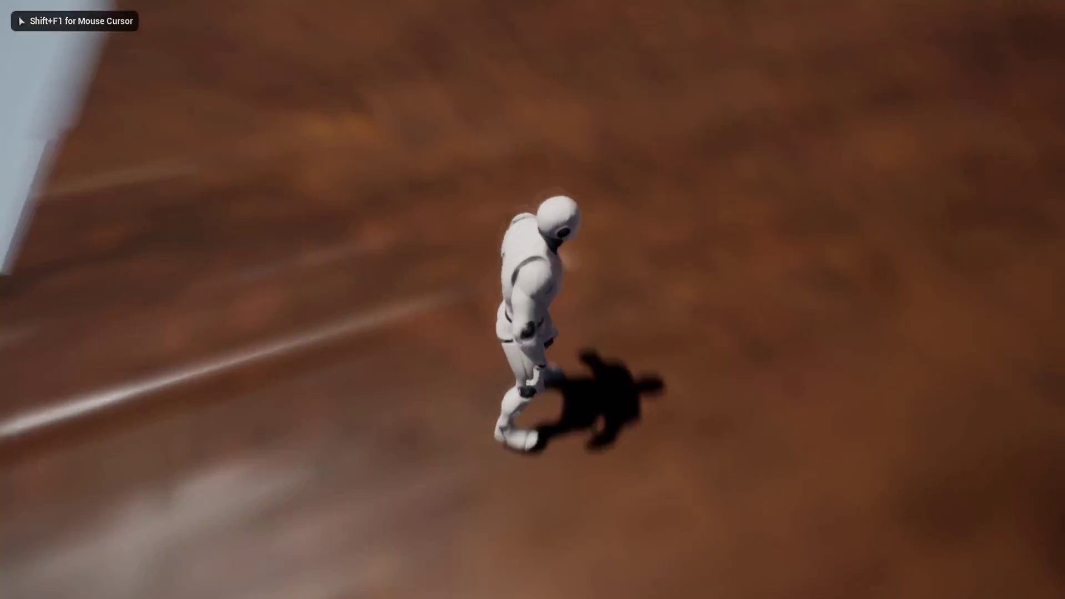
pyautogui.press('w')
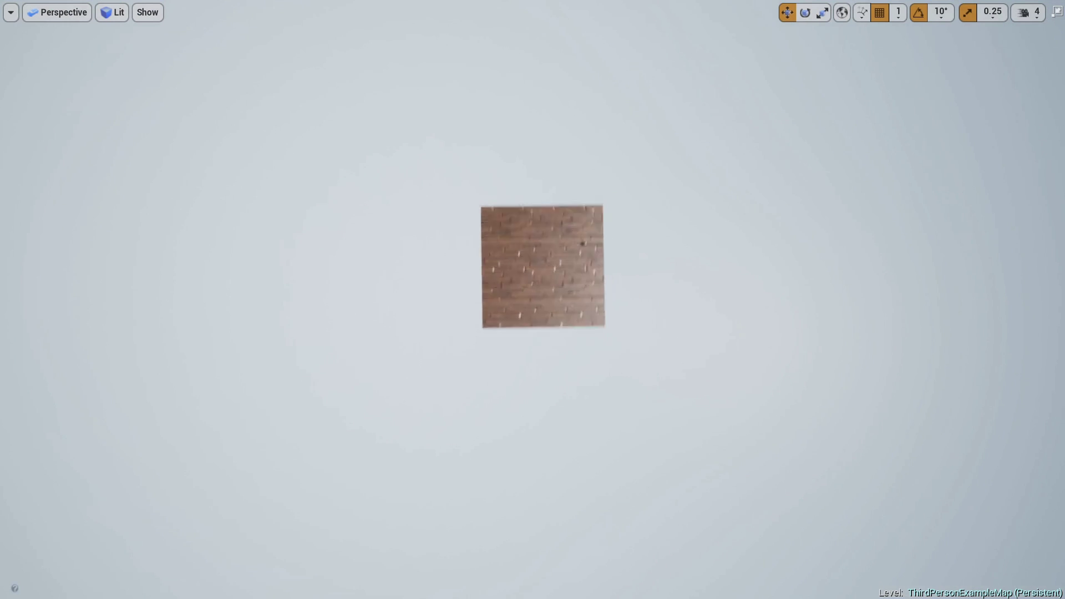
pyautogui.press('s')
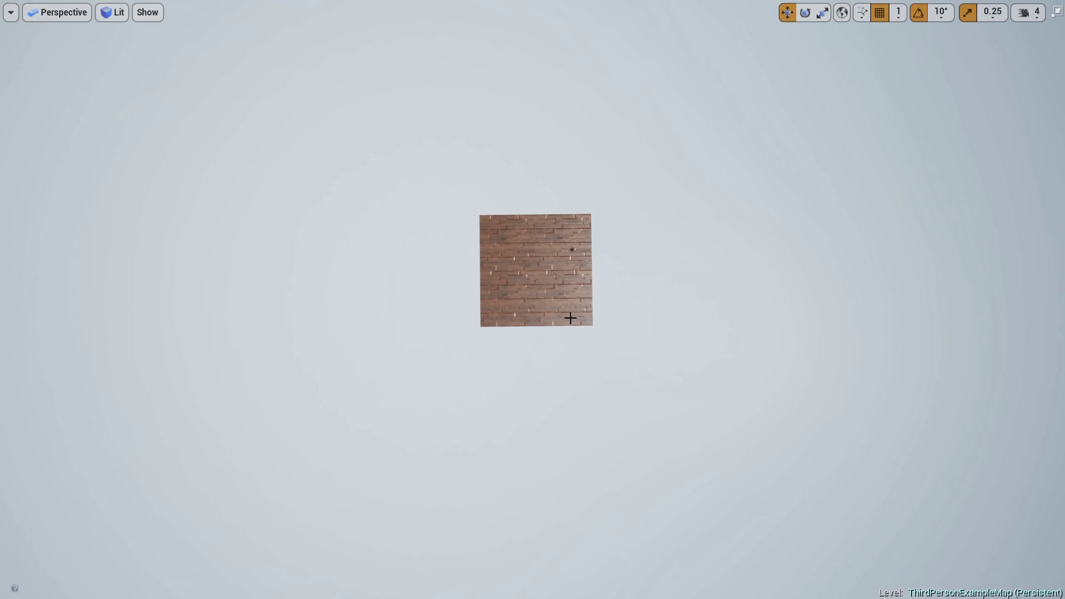
pyautogui.press('F11')
# Set the base color texture's LOD Bias to 2 and save the texture.
pyautogui.click(383, 8)
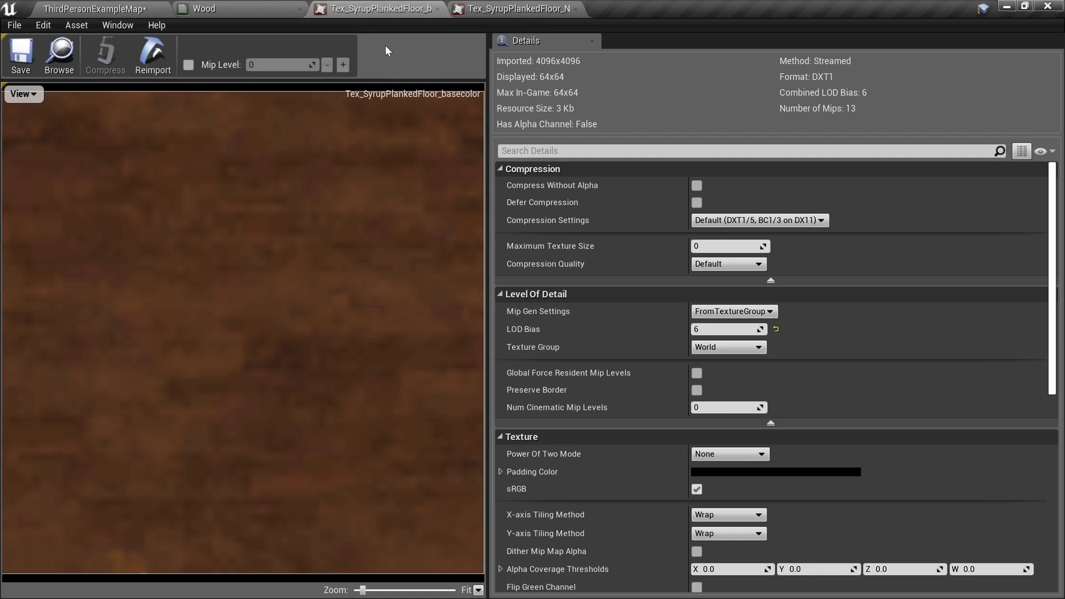
pyautogui.write('2')
pyautogui.press('Return')
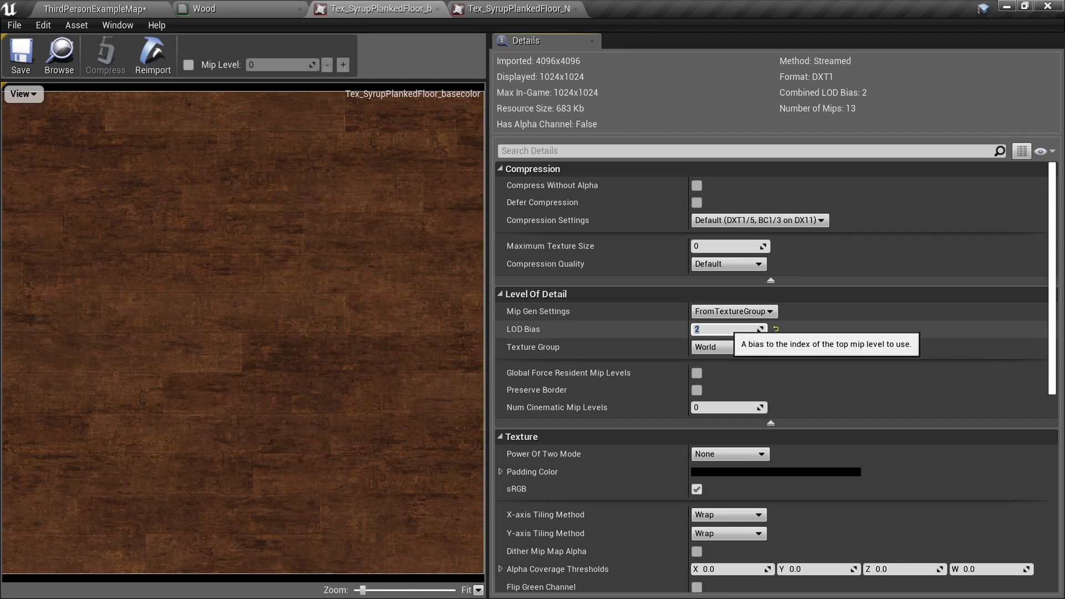
pyautogui.click(20, 55)
# Set the normal texture's LOD Bias to 2, save it, and check the distant floor in the level viewport.
pyautogui.click(505, 7)
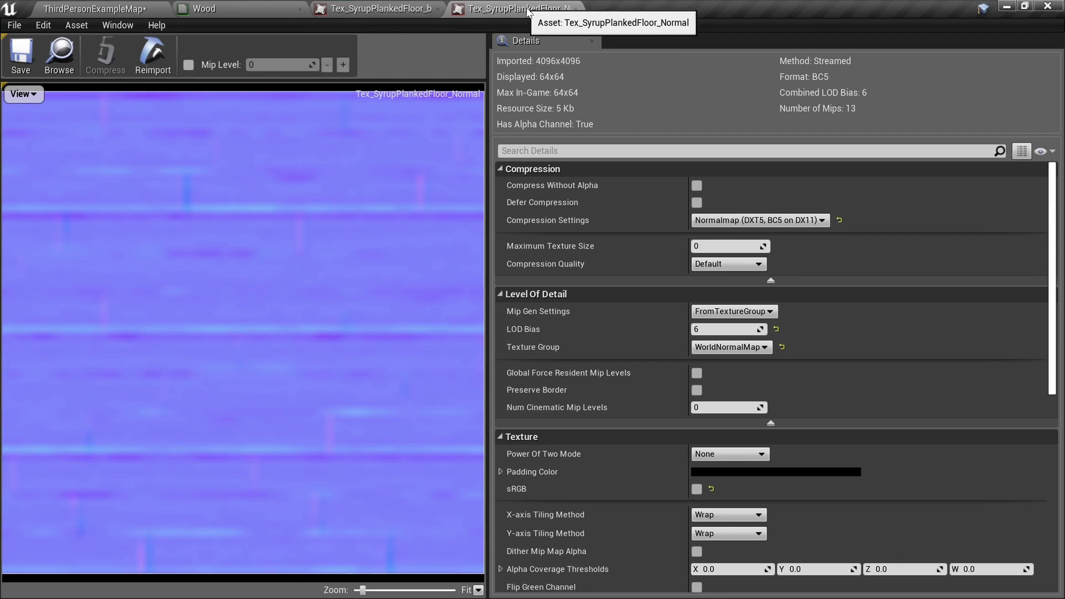
pyautogui.click(721, 329)
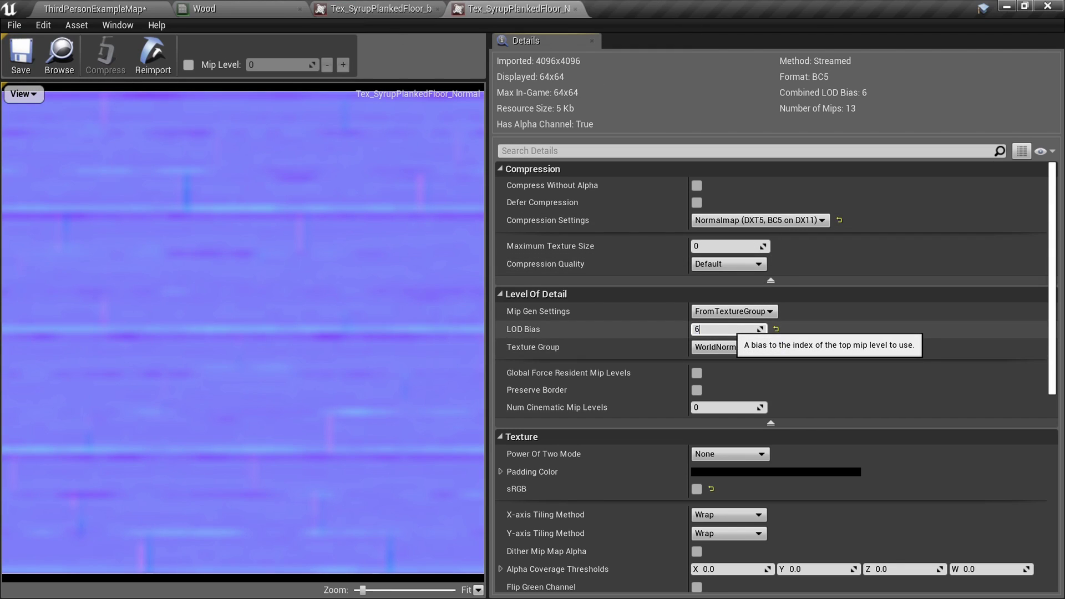
pyautogui.write('2')
pyautogui.press('Return')
pyautogui.click(20, 56)
pyautogui.click(95, 8)
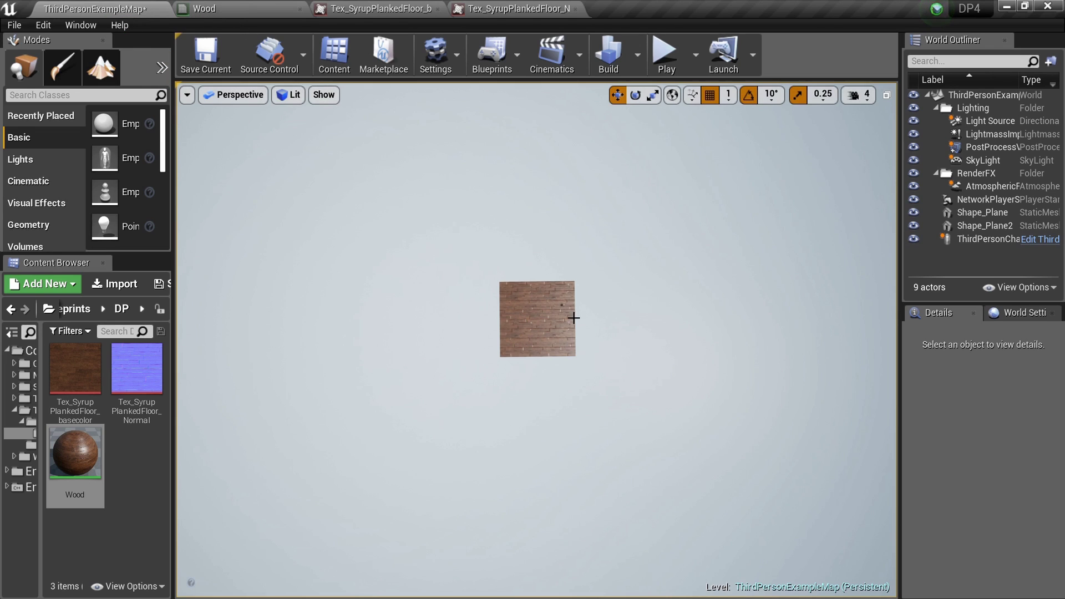
pyautogui.moveTo(574, 317)
pyautogui.mouseDown(button='right')
pyautogui.moveTo(592, 322)
pyautogui.moveTo(580, 316)
pyautogui.mouseUp(button='right')
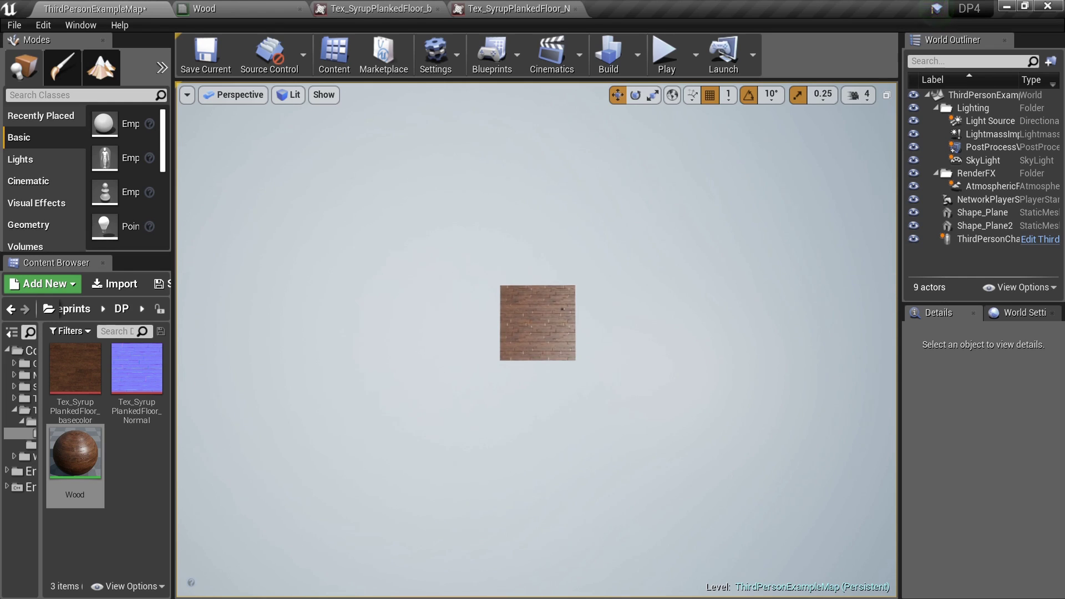
# Set the LOD Bias of the Tex_SyrupPlankedFloor_basecolor texture to 0.
pyautogui.click(398, 12)
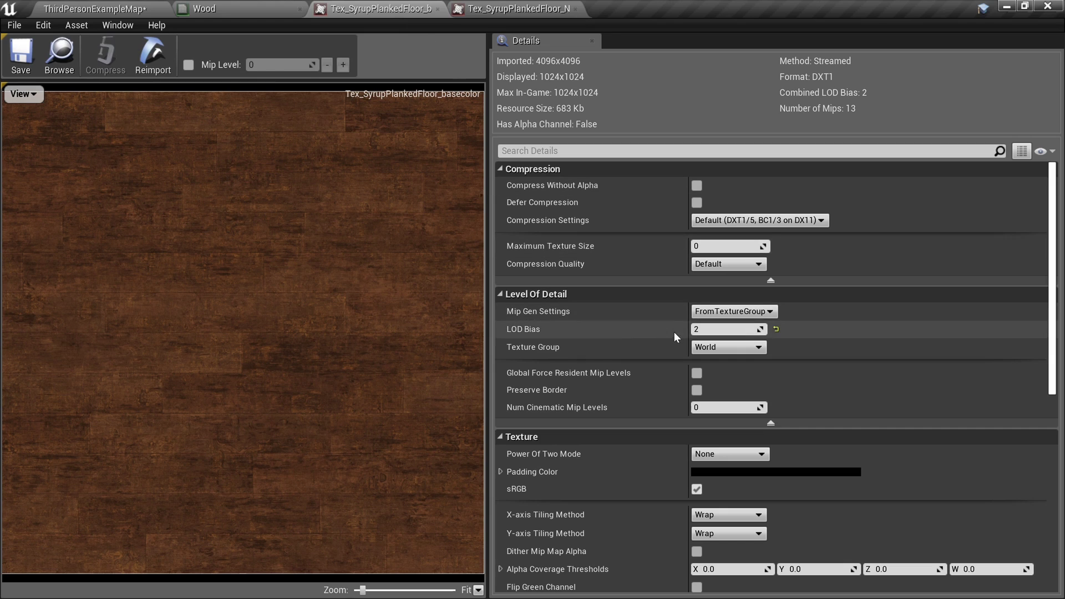
pyautogui.click(742, 326)
pyautogui.write('0')
pyautogui.press('Return')
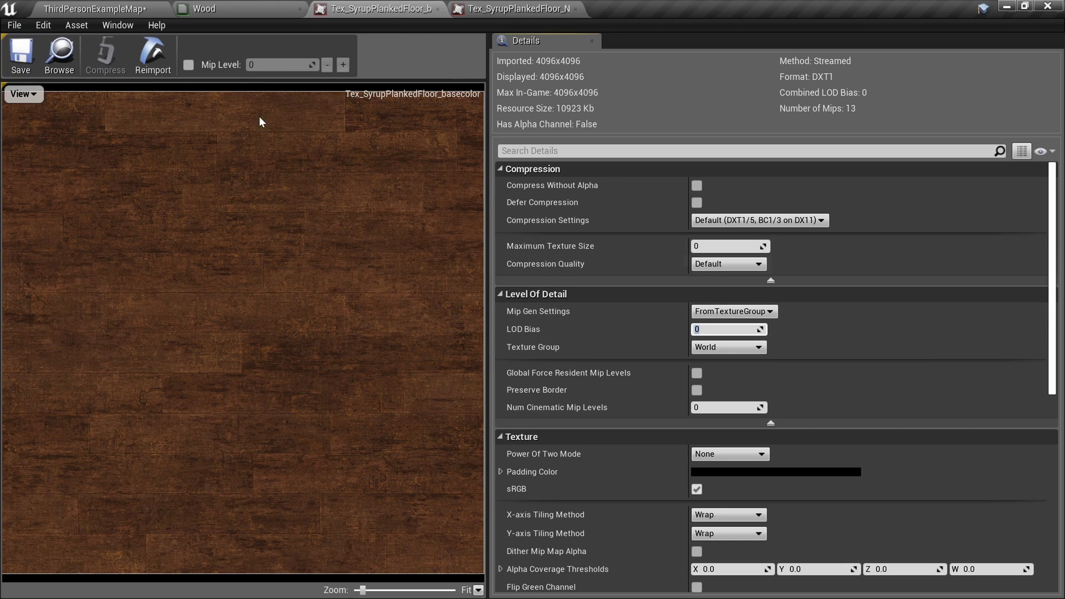
# Save the base color texture, and set the normal texture's LOD Bias to 0 and save it.
pyautogui.click(20, 56)
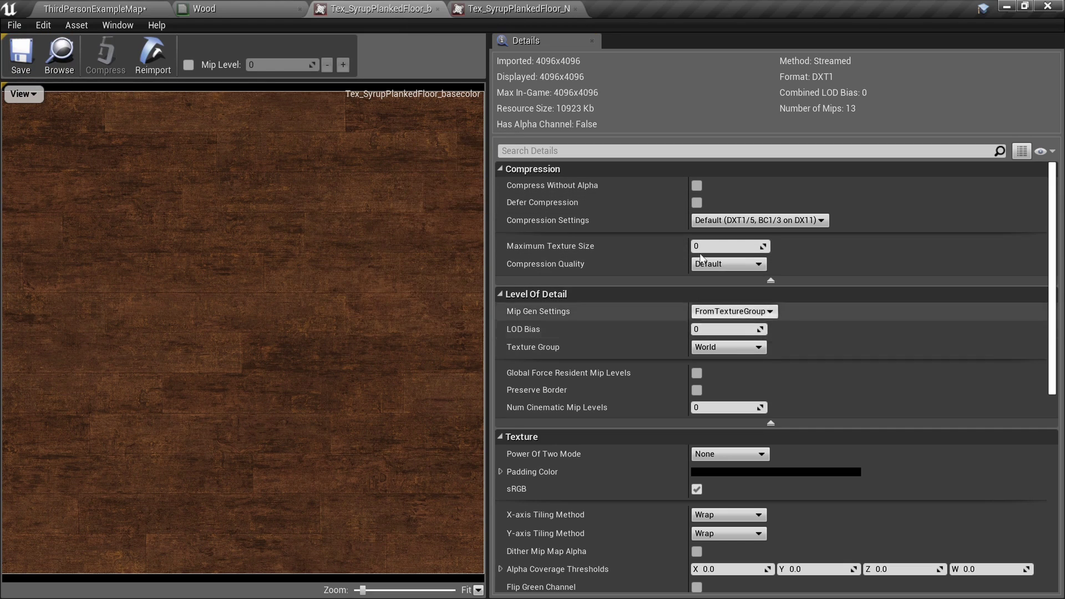
pyautogui.click(536, 9)
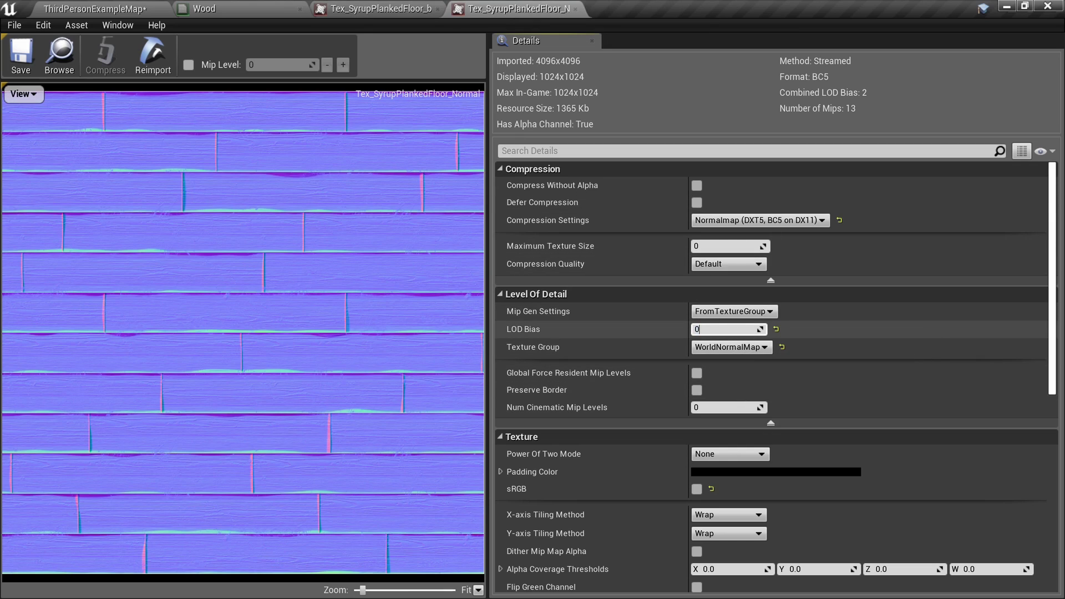
pyautogui.write('0')
pyautogui.press('Return')
pyautogui.click(20, 53)
# Play the level full screen to check the wood floor's detail around the character from close up and from above.
pyautogui.click(94, 9)
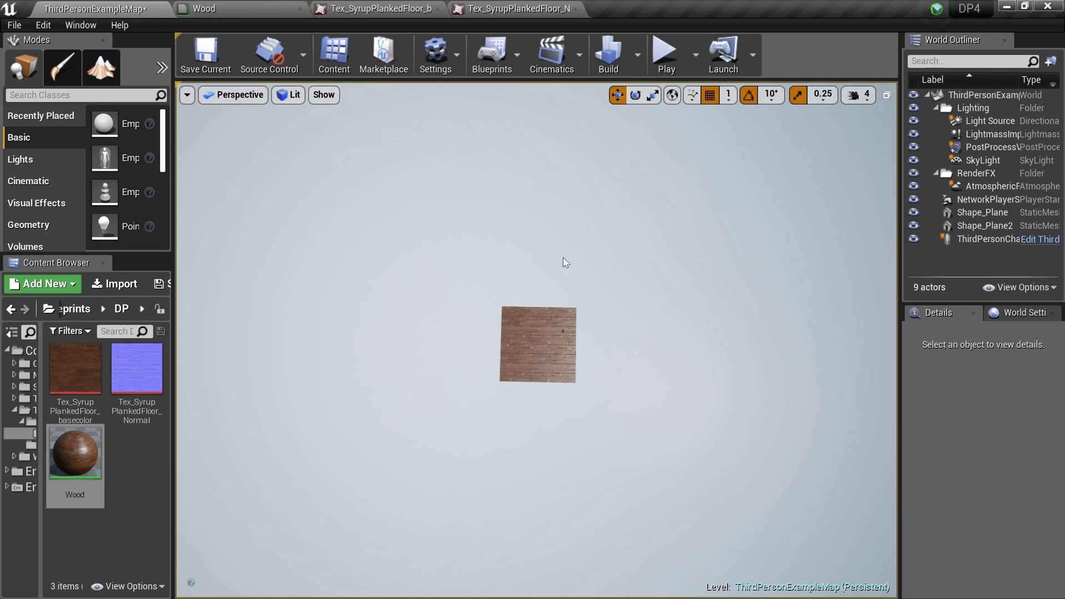
pyautogui.press('F11')
pyautogui.hotkey('alt', 'p')
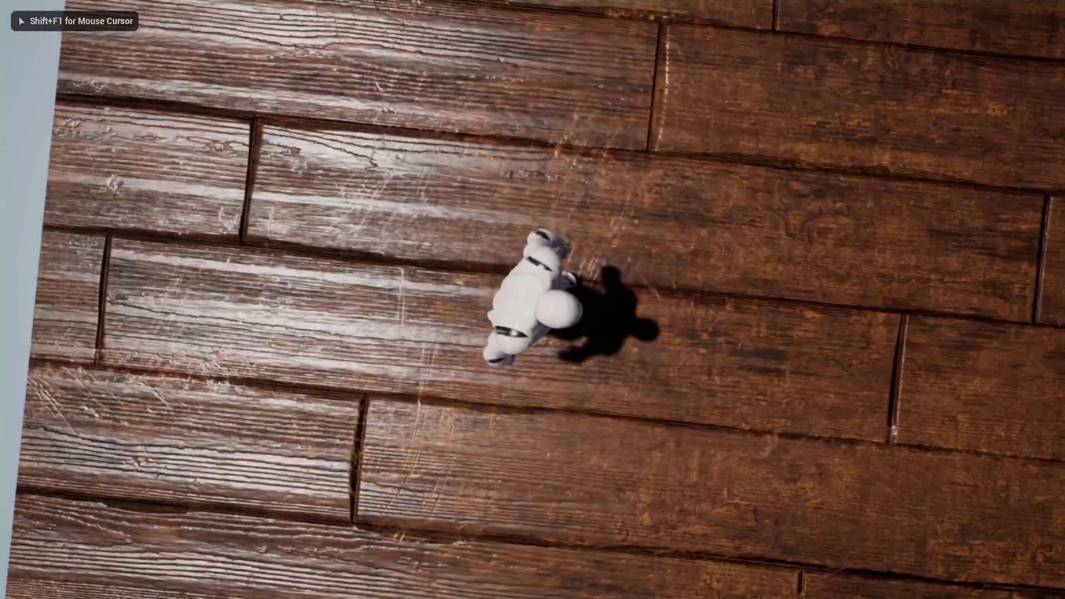
pyautogui.scroll(-3, 533, 300)
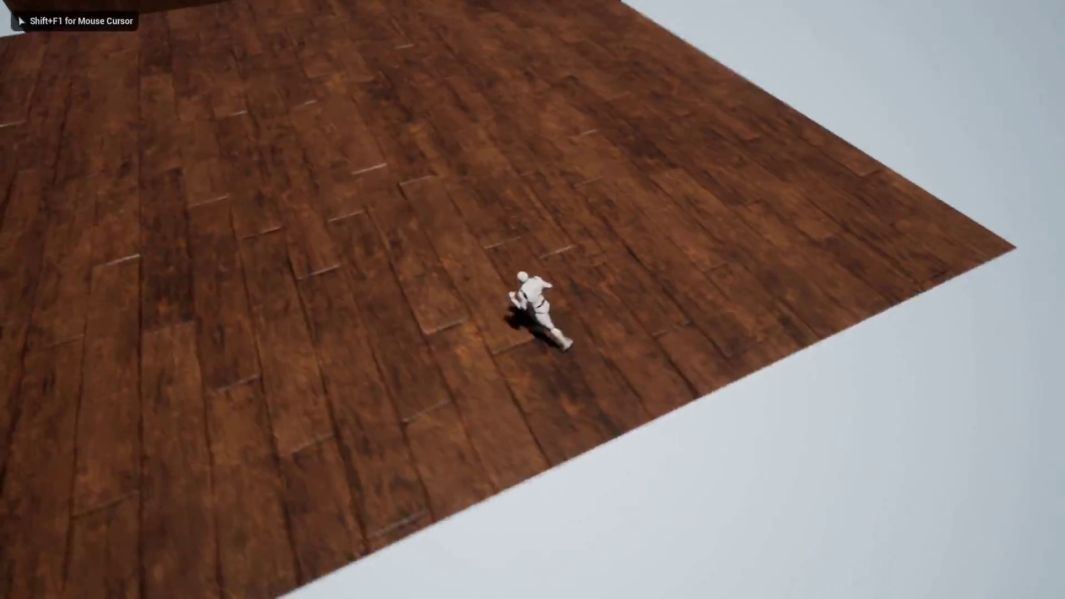
pyautogui.scroll(6, 533, 300)
pyautogui.press('Escape')
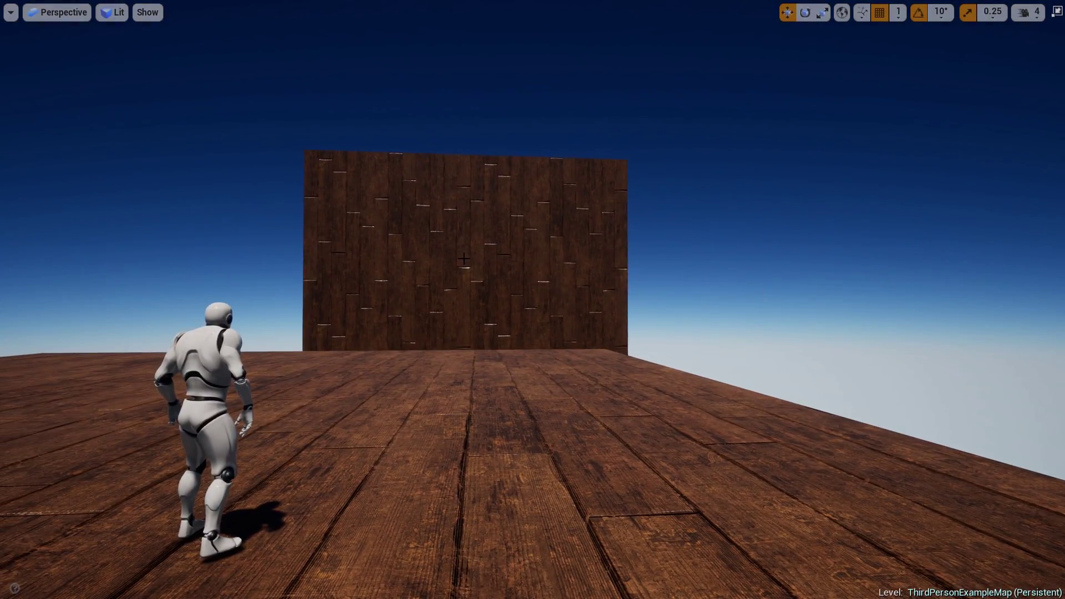
# Examine the wood plank wall and the floor from several distances and angles in the full-screen level viewport.
pyautogui.press('a')
pyautogui.moveTo(465, 259); pyautogui.dragTo(661, 258, button='right')
pyautogui.press('w')
pyautogui.press('a')
pyautogui.press('a')
pyautogui.moveTo(224, 263); pyautogui.dragTo(202, 258, button='right')
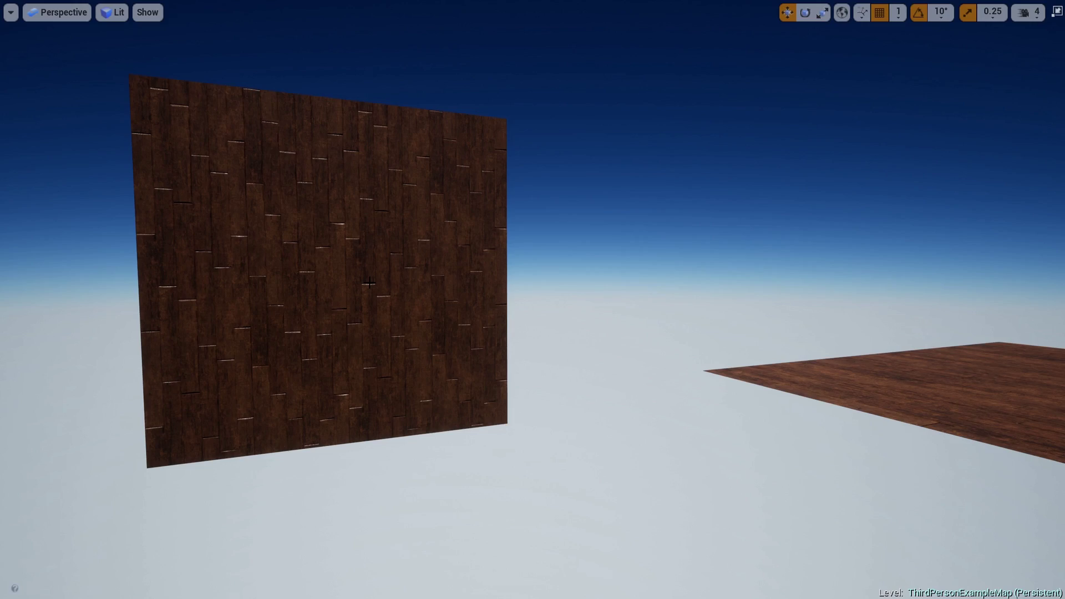
pyautogui.press('a')
pyautogui.moveTo(369, 283); pyautogui.dragTo(285, 202, button='right')
pyautogui.press('d')
pyautogui.press('w')
pyautogui.press('s')
pyautogui.press('a')
pyautogui.press('e')
pyautogui.press('d')
pyautogui.press('a')
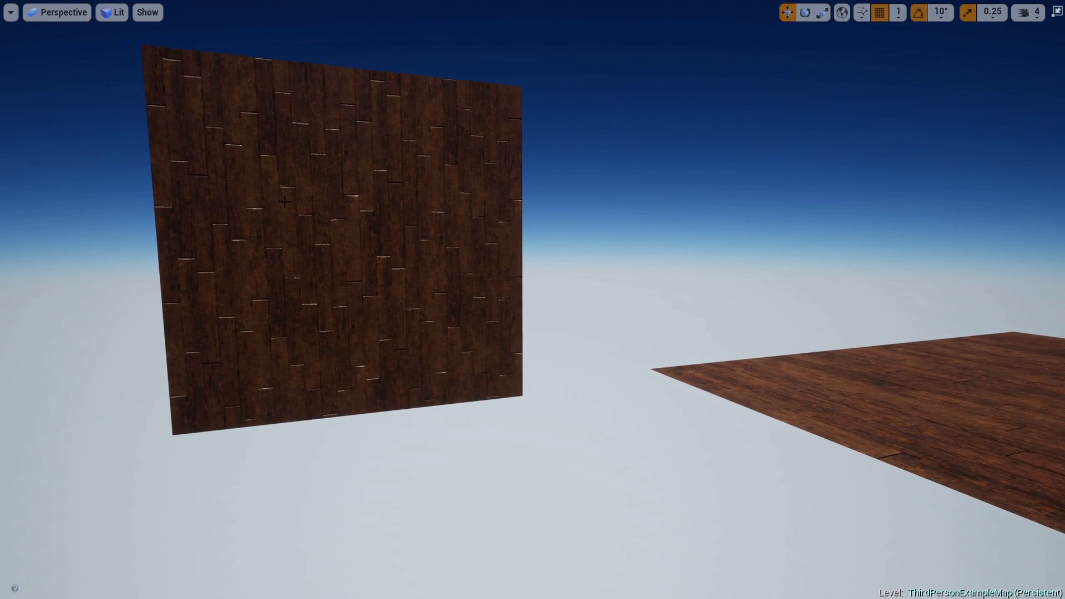
pyautogui.press('F11')
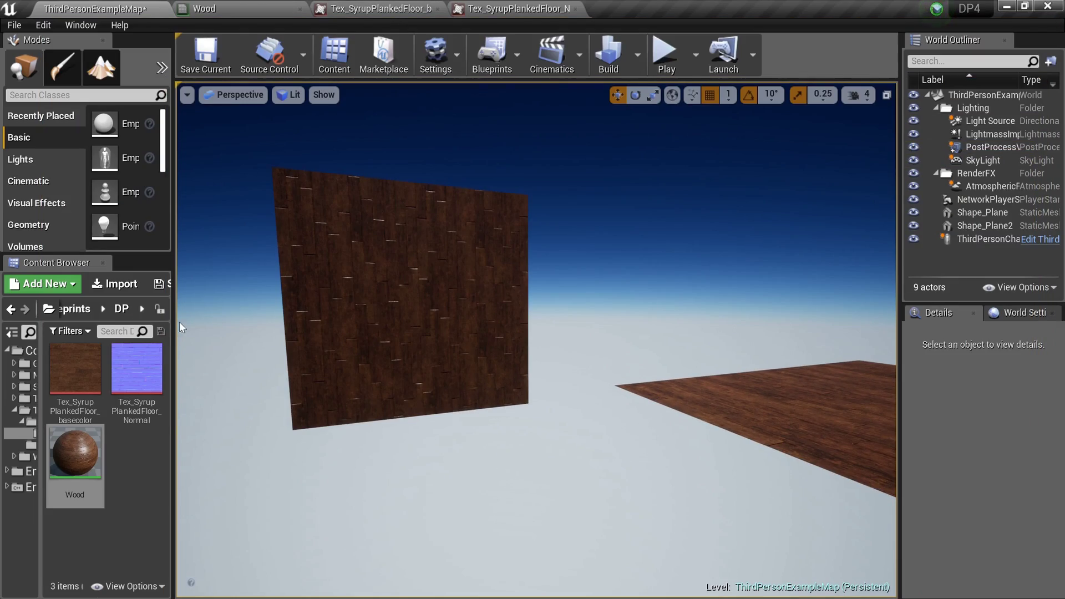
# Compare the base color and normal textures' resolution settings with the floor's appearance up close in the level.
pyautogui.click(405, 9)
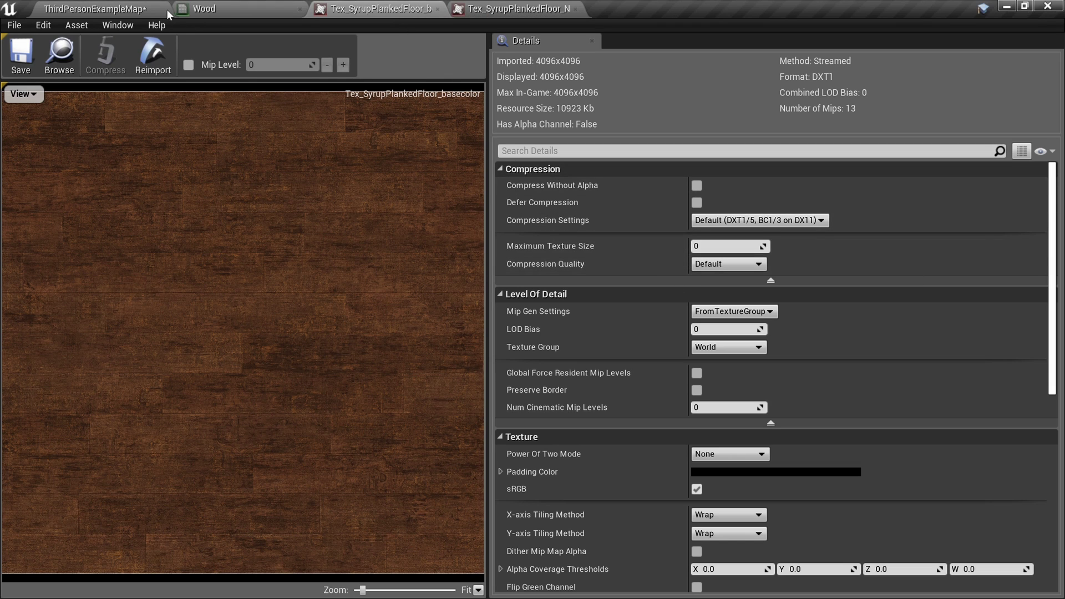
pyautogui.click(131, 9)
pyautogui.moveTo(646, 378)
pyautogui.mouseDown(button='right')
pyautogui.moveTo(755, 377)
pyautogui.moveTo(646, 378)
pyautogui.mouseUp(button='right')
pyautogui.press('w')
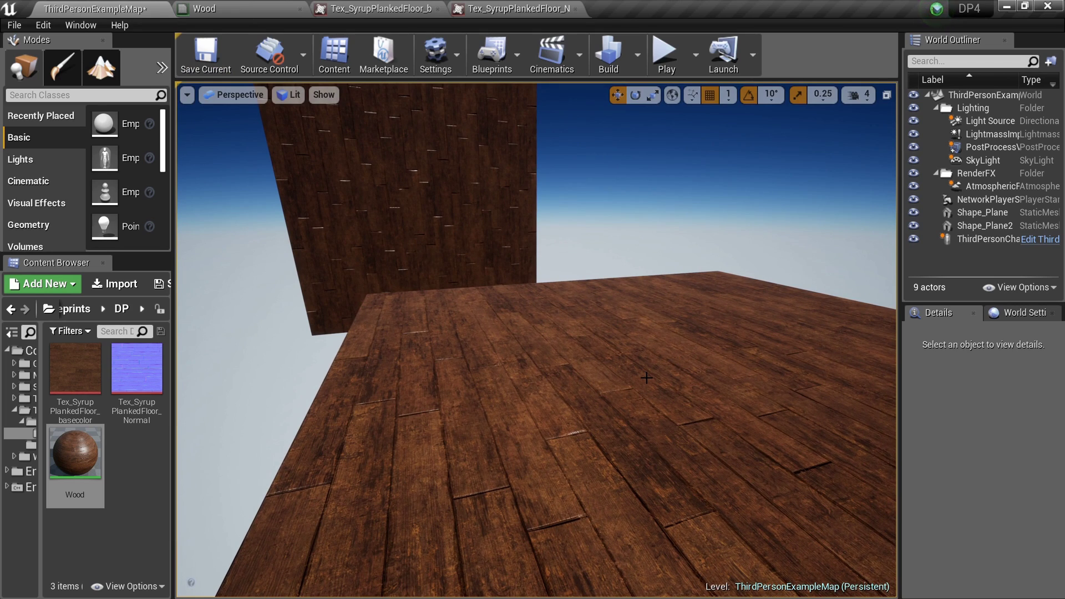
pyautogui.moveTo(646, 377); pyautogui.dragTo(646, 377, button='right')
pyautogui.click(513, 9)
pyautogui.click(410, 13)
pyautogui.click(122, 9)
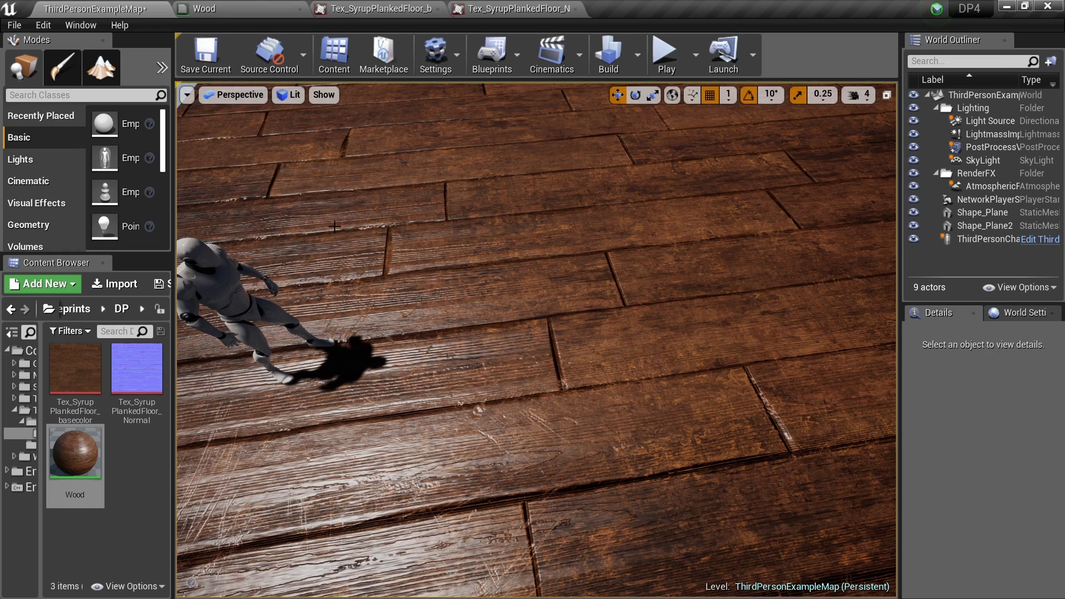
# Review the normal Texture Sample in the Wood material and the LOD Bias settings of both textures.
pyautogui.click(248, 11)
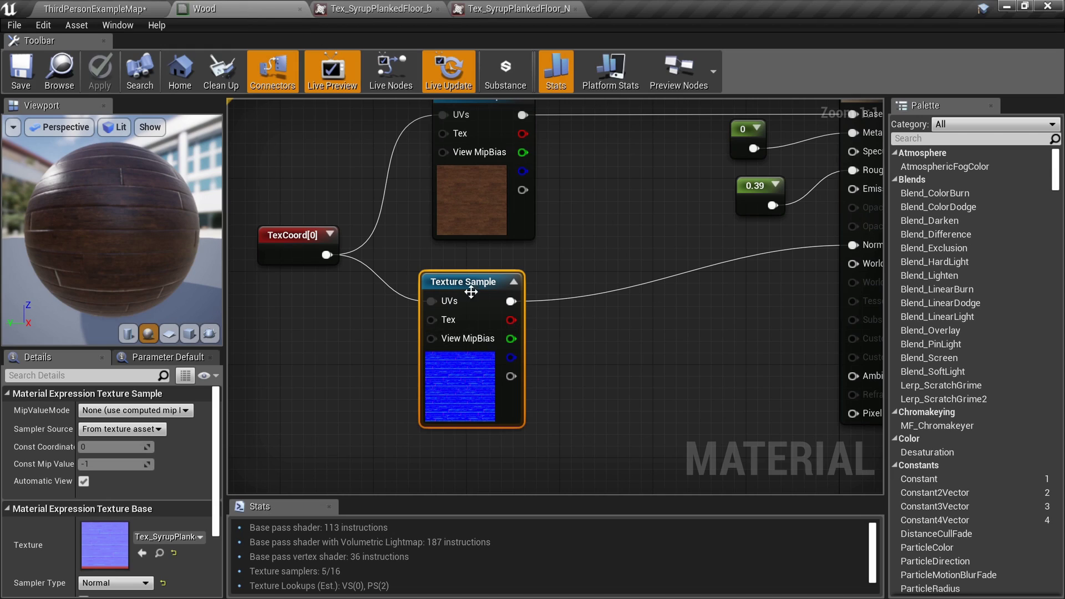
pyautogui.click(468, 363)
pyautogui.click(377, 9)
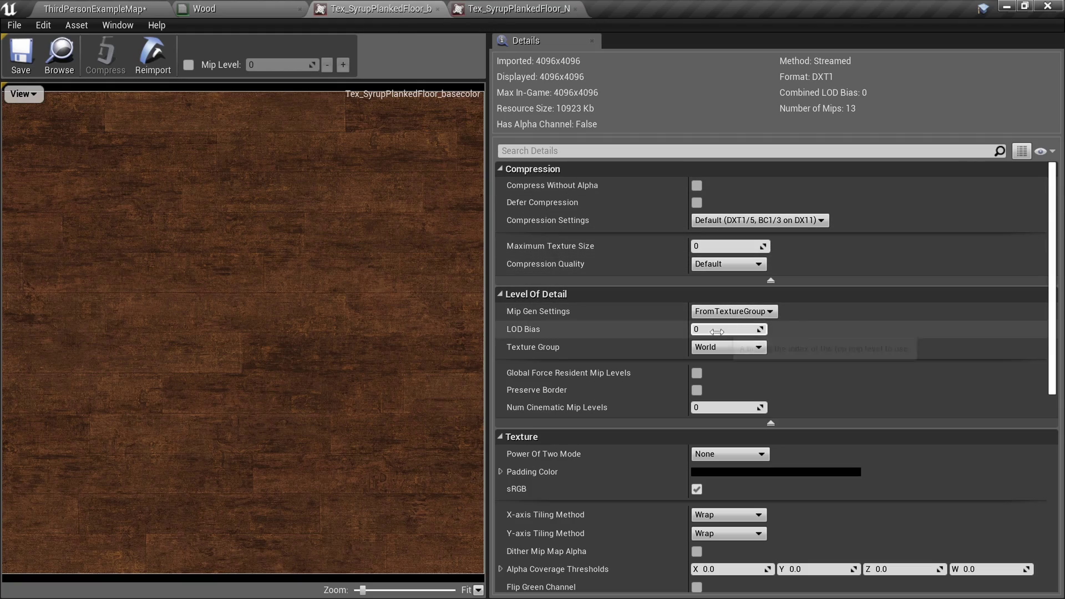
pyautogui.click(518, 10)
pyautogui.click(112, 10)
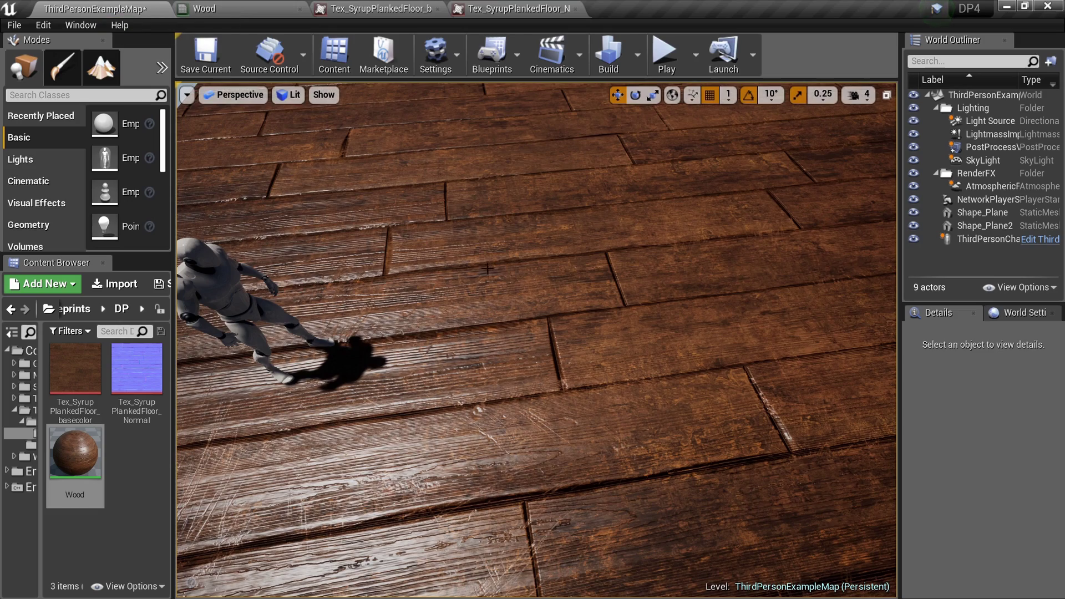
# Examine the wood floor and wall in the level viewport from far away, near the character and at low angles.
pyautogui.moveTo(488, 269); pyautogui.dragTo(378, 246, button='right')
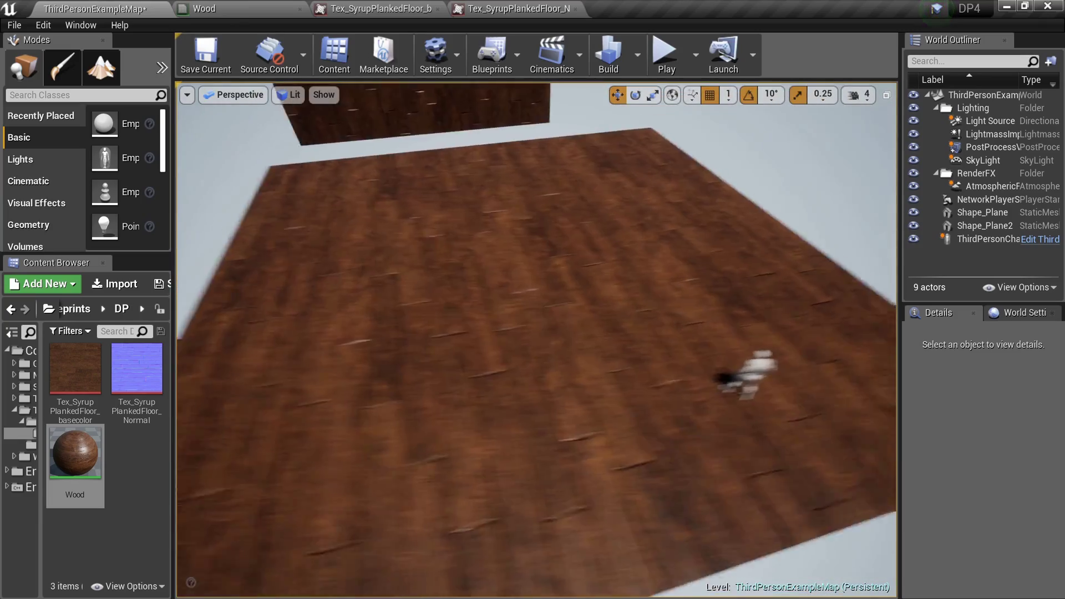
pyautogui.moveTo(472, 302); pyautogui.dragTo(466, 285, button='right')
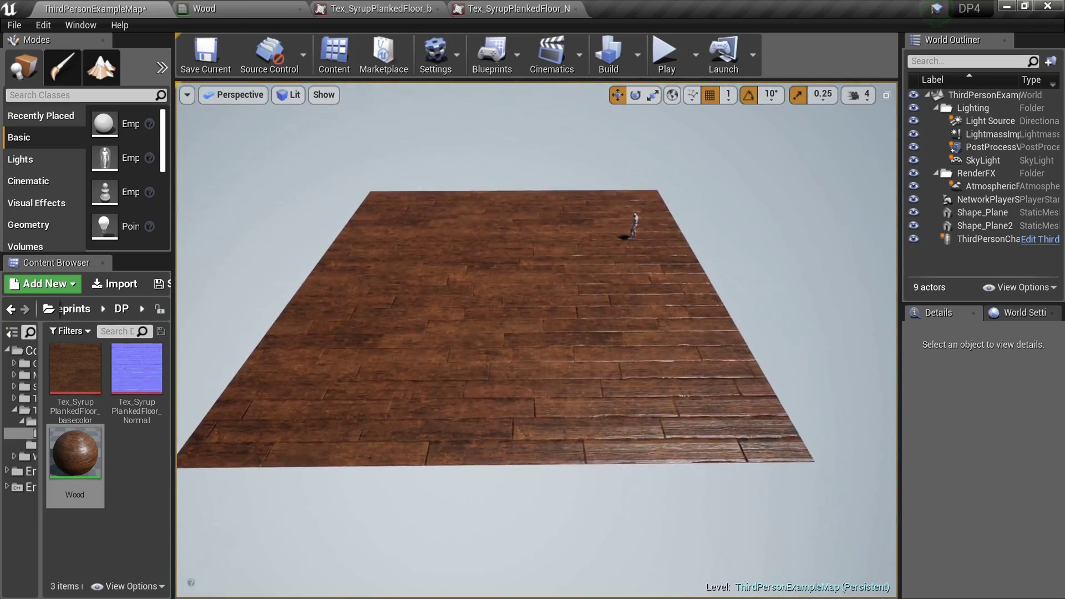
pyautogui.moveTo(466, 285)
pyautogui.mouseDown(button='right')
pyautogui.moveTo(577, 294)
pyautogui.moveTo(472, 280)
pyautogui.moveTo(478, 271)
pyautogui.moveTo(480, 286)
pyautogui.moveTo(400, 260)
pyautogui.moveTo(462, 267)
pyautogui.mouseUp(button='right')
pyautogui.moveTo(565, 470); pyautogui.dragTo(565, 471, button='right')
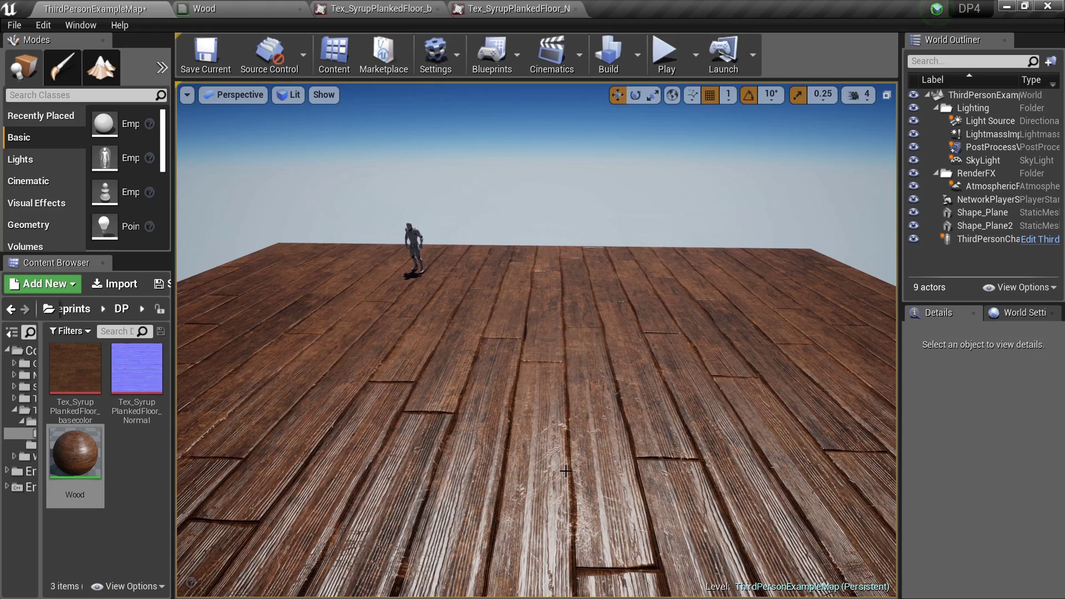
pyautogui.moveTo(565, 471); pyautogui.dragTo(565, 470, button='right')
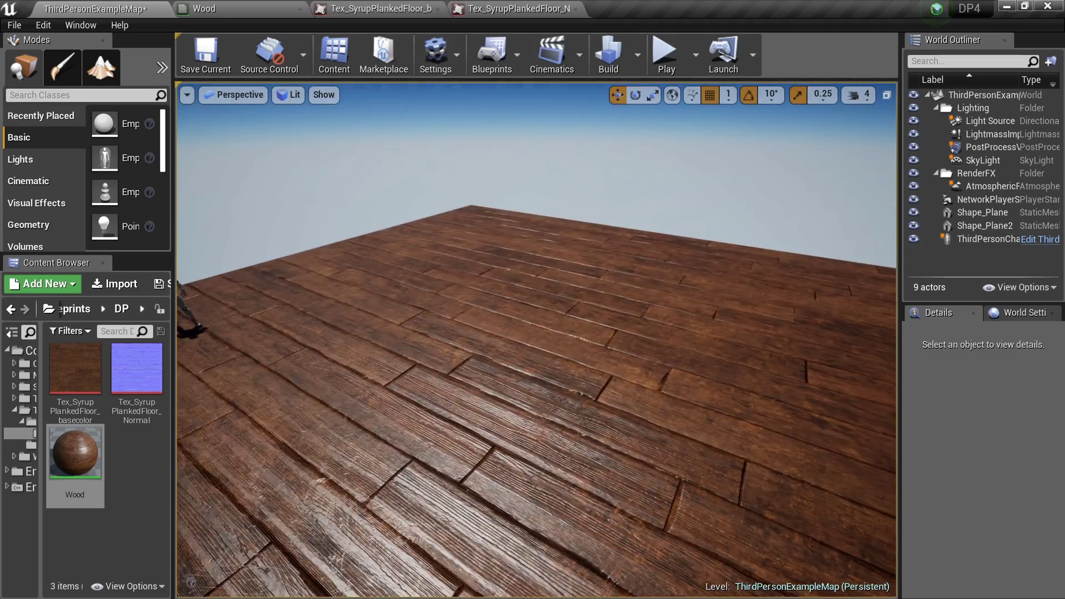
pyautogui.moveTo(566, 471); pyautogui.dragTo(562, 468, button='right')
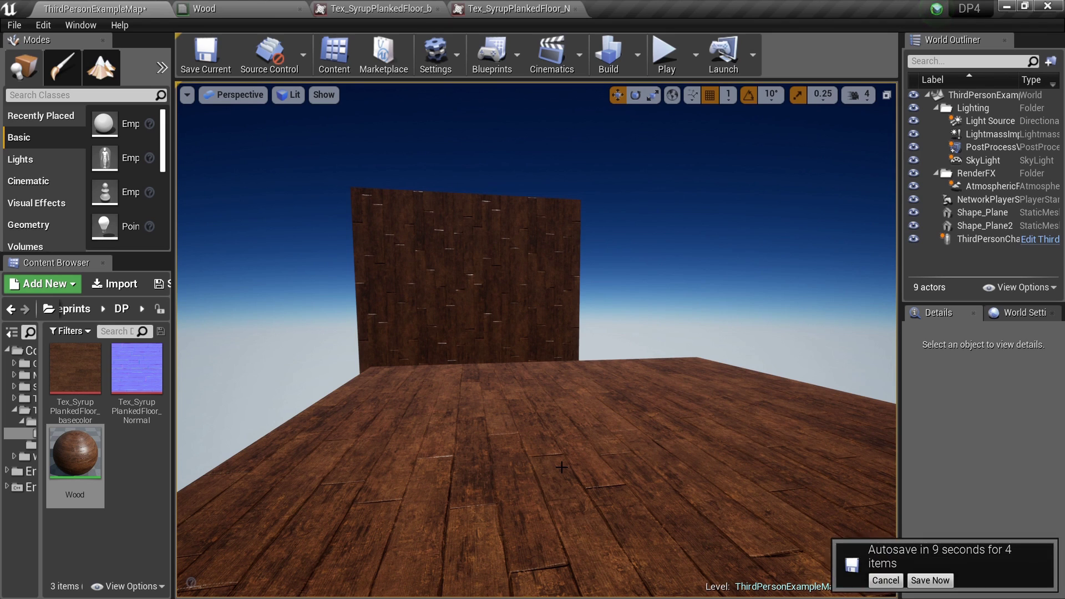
# Cancel the pending autosave and view the floor and the wall from a distance.
pyautogui.click(887, 585)
pyautogui.moveTo(808, 507); pyautogui.dragTo(921, 549, button='right')
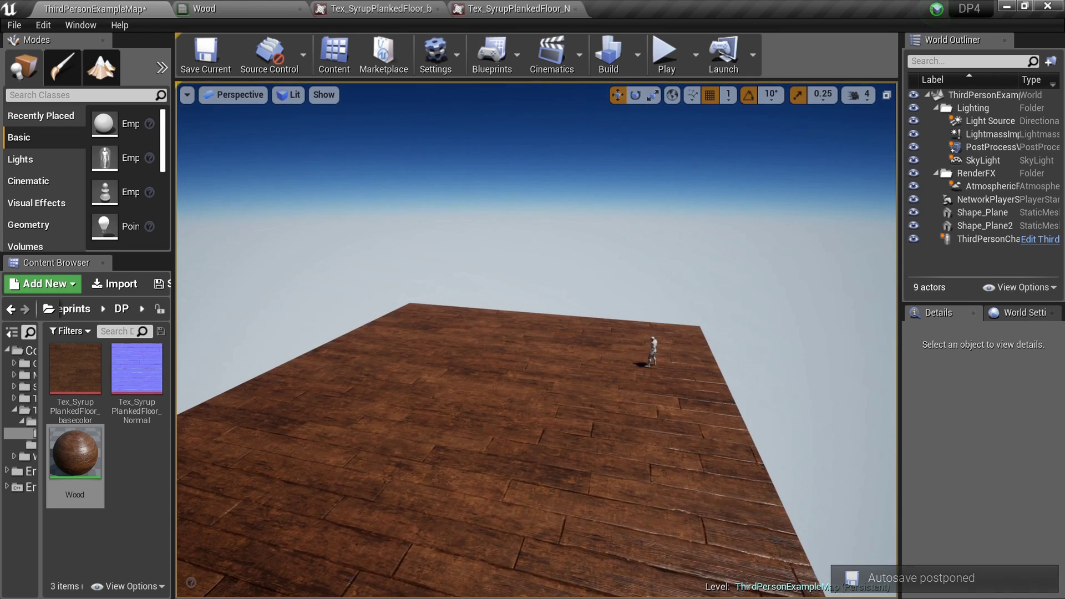
pyautogui.moveTo(859, 523); pyautogui.dragTo(810, 510, button='right')
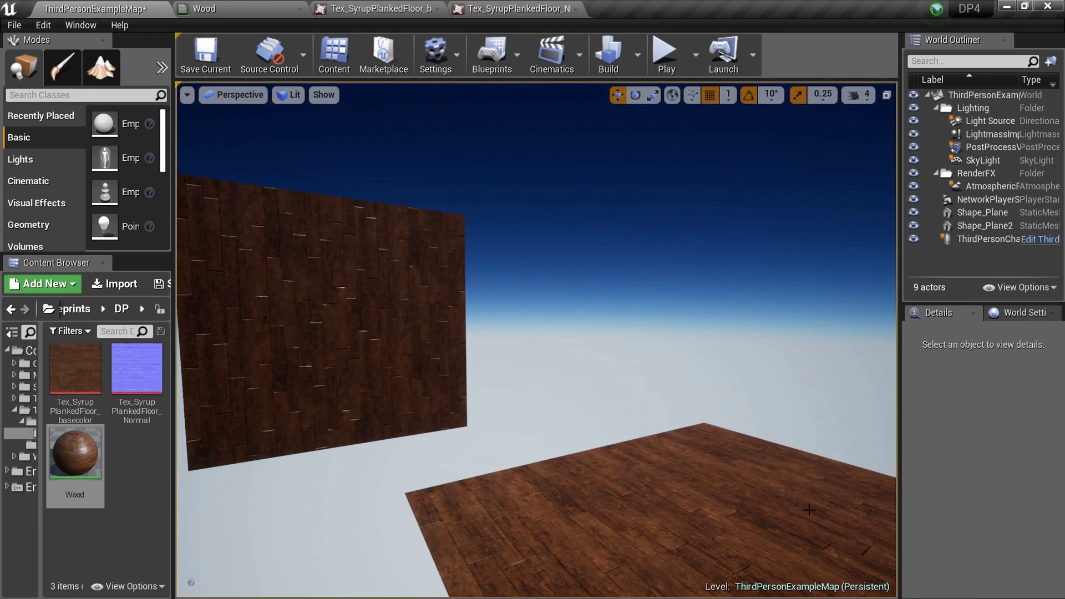